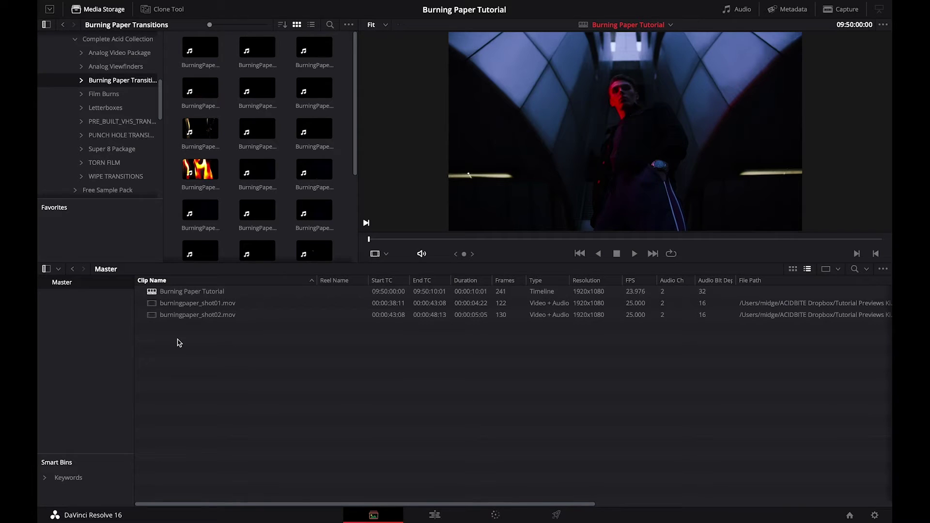
# Create 'Mattes' and 'Burning Papers' bins under Master, then select Mattes.
pyautogui.click(90, 337)
pyautogui.rightClick(99, 322)
pyautogui.click(103, 324)
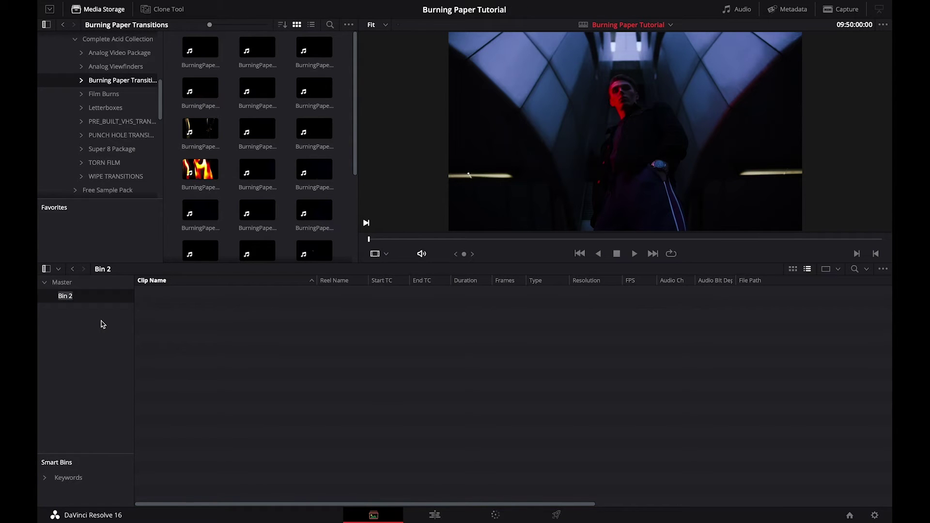
pyautogui.write('Mattes')
pyautogui.press('Return')
pyautogui.rightClick(102, 323)
pyautogui.click(111, 329)
pyautogui.write('Burning Papers')
pyautogui.press('Return')
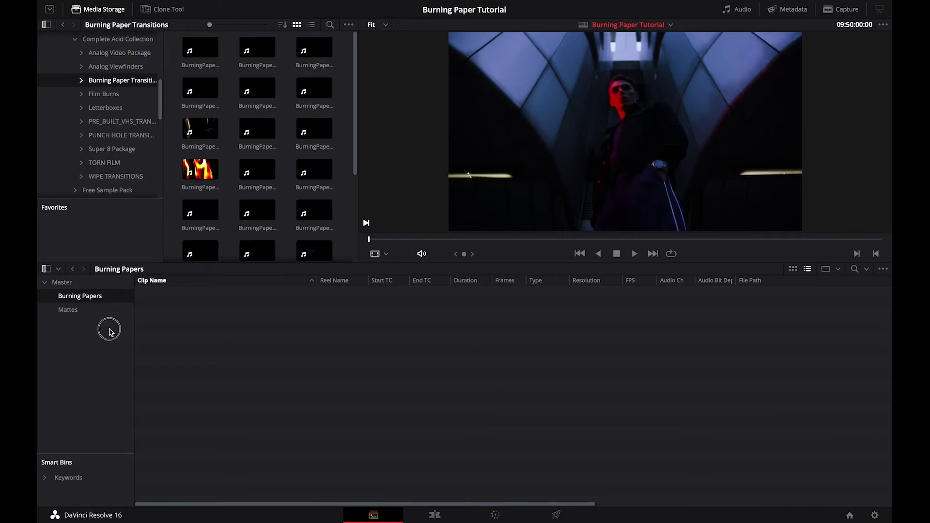
pyautogui.click(82, 313)
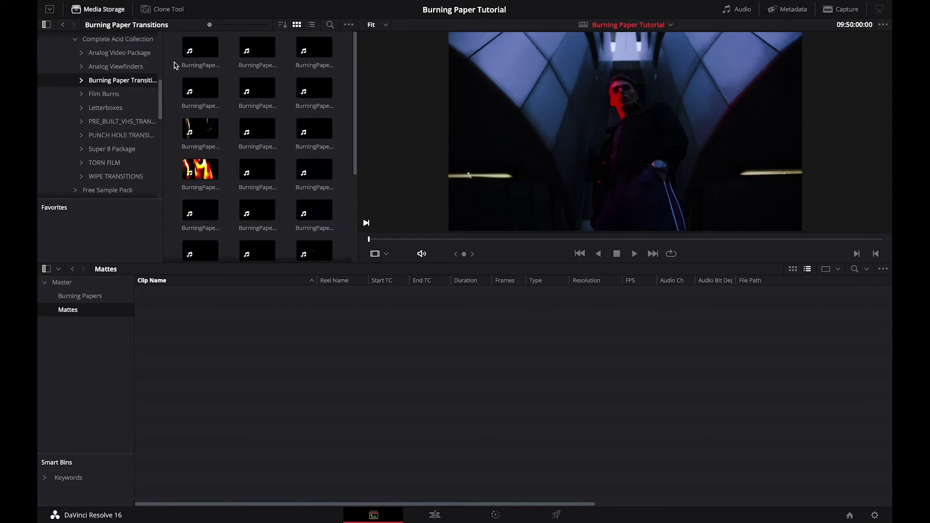
# Import all Burning Paper Transitions clips into the Mattes bin as mattes.
pyautogui.click(159, 91)
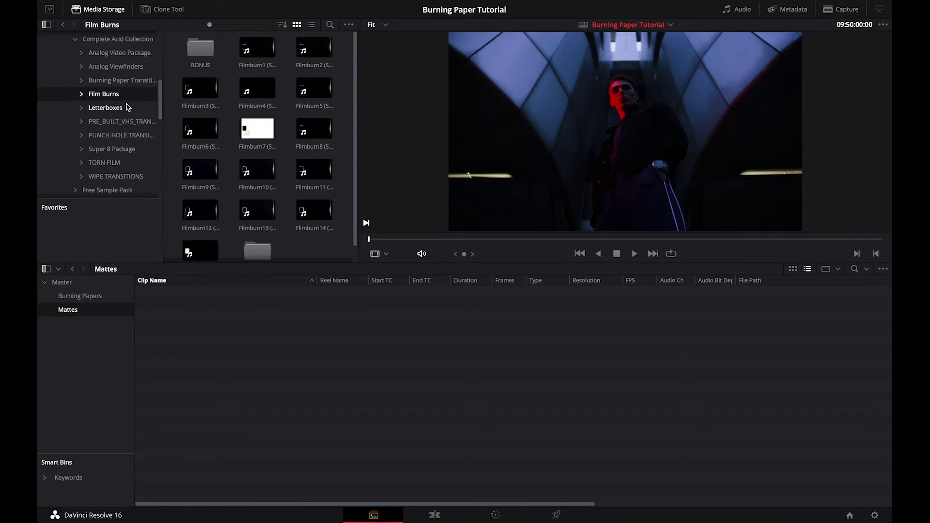
pyautogui.click(118, 81)
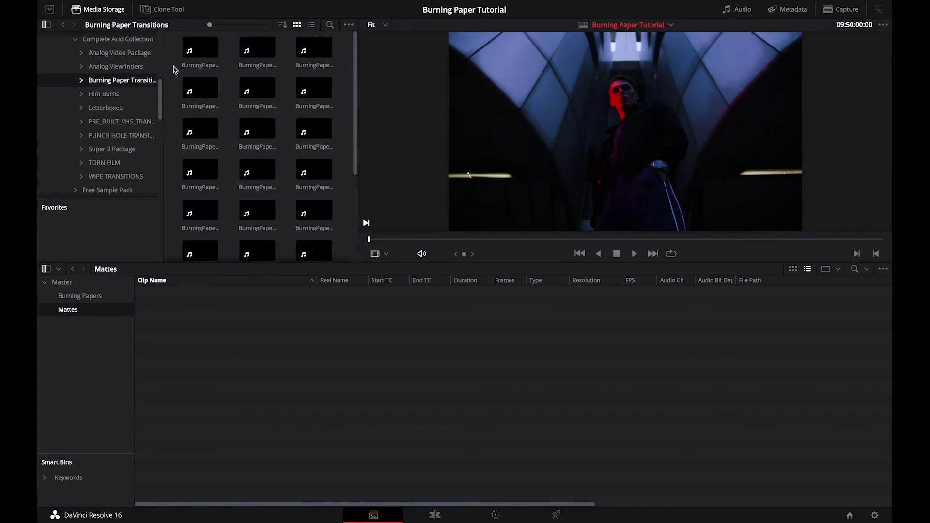
pyautogui.click(208, 53)
pyautogui.moveTo(355, 132); pyautogui.dragTo(353, 218)
pyautogui.keyDown('shift'); pyautogui.click(318, 196); pyautogui.keyUp('shift')
pyautogui.rightClick(318, 195)
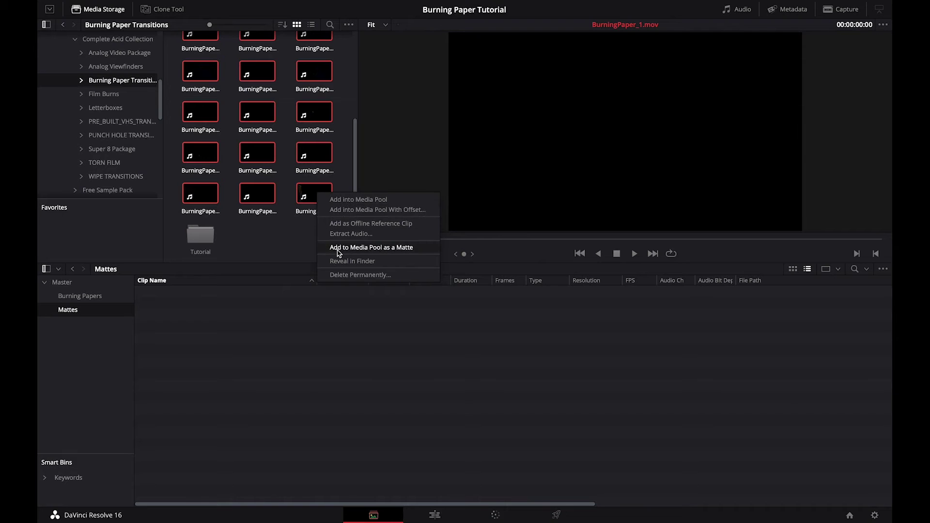
pyautogui.click(420, 249)
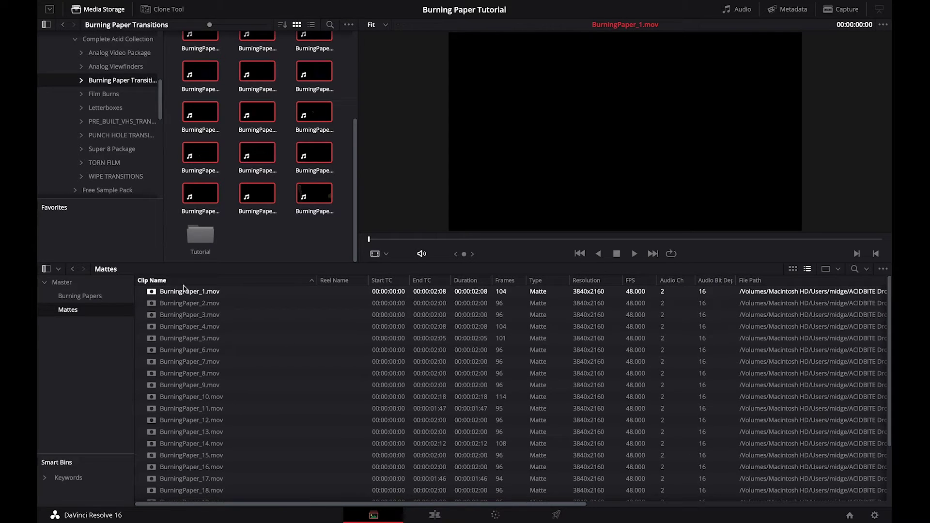
# Add the same BurningPaper clips to the Burning Papers bin and preview BurningPaper_2.mov.
pyautogui.click(99, 297)
pyautogui.moveTo(213, 193); pyautogui.dragTo(236, 373)
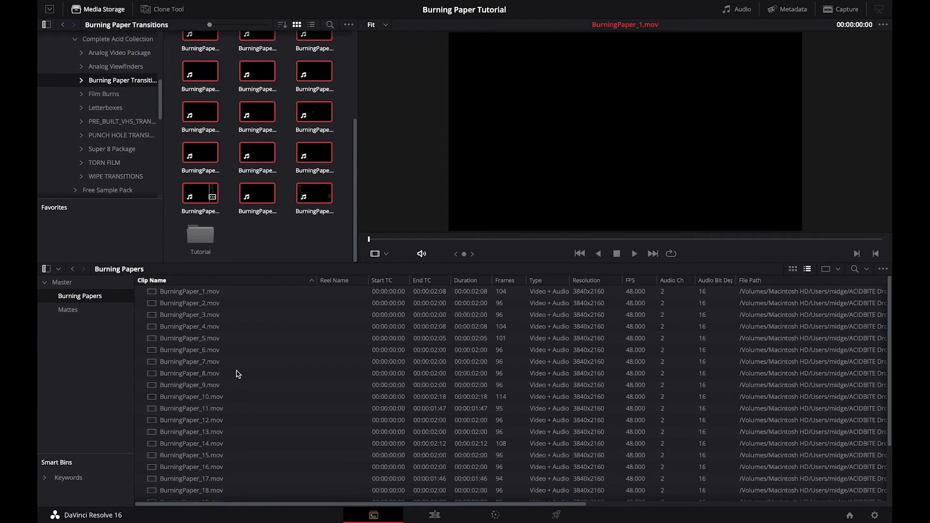
pyautogui.click(183, 304)
pyautogui.moveTo(438, 239)
pyautogui.mouseDown()
pyautogui.moveTo(622, 242)
pyautogui.moveTo(552, 241)
pyautogui.mouseUp()
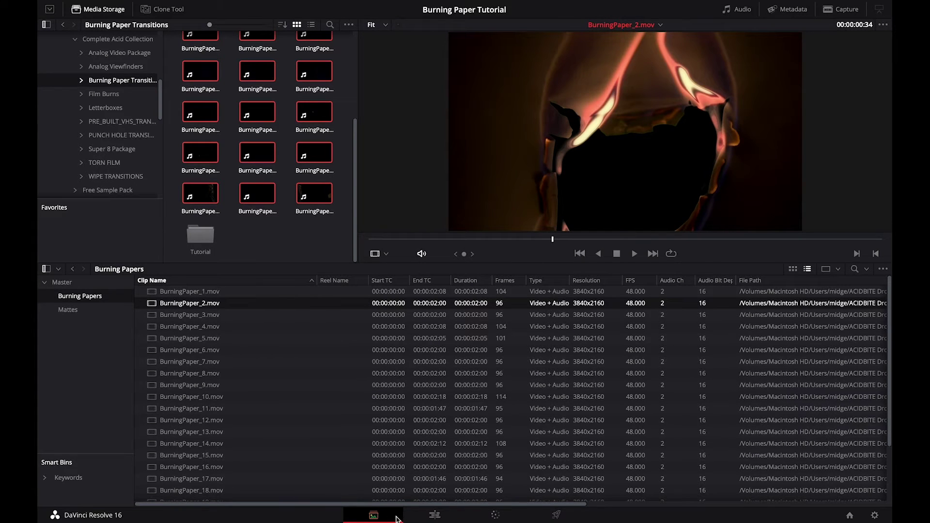
pyautogui.click(428, 517)
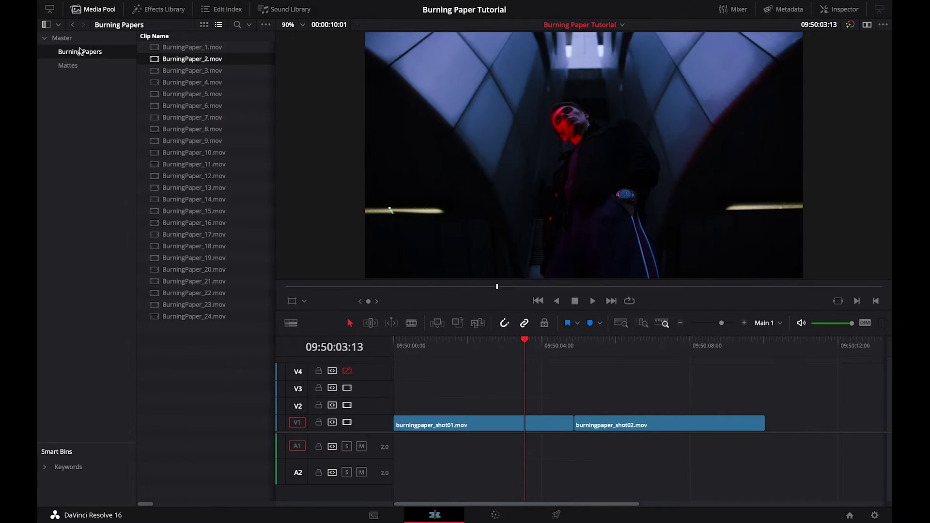
# Open the Burning Paper Tutorial timeline and drop BurningPaper_24.mov onto V3 across the shot cut.
pyautogui.click(62, 37)
pyautogui.click(196, 48)
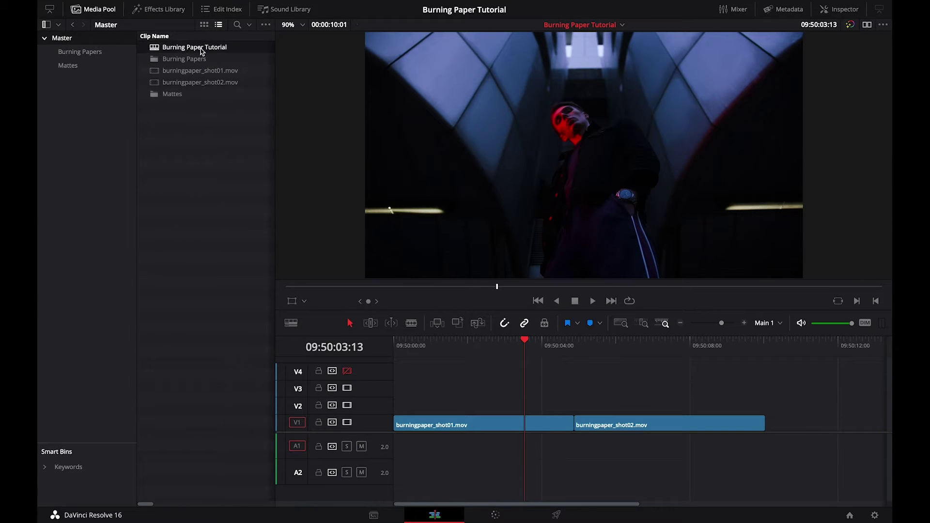
pyautogui.moveTo(555, 347); pyautogui.dragTo(517, 359)
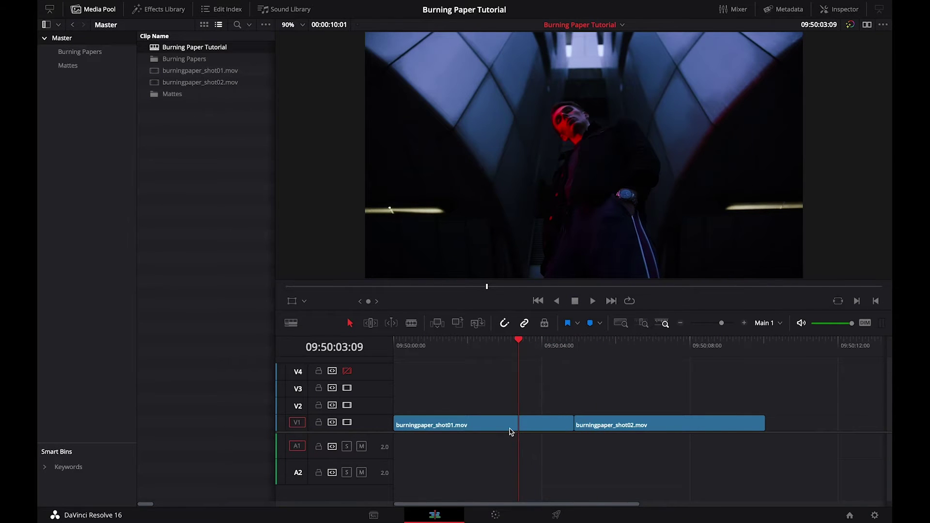
pyautogui.click(59, 57)
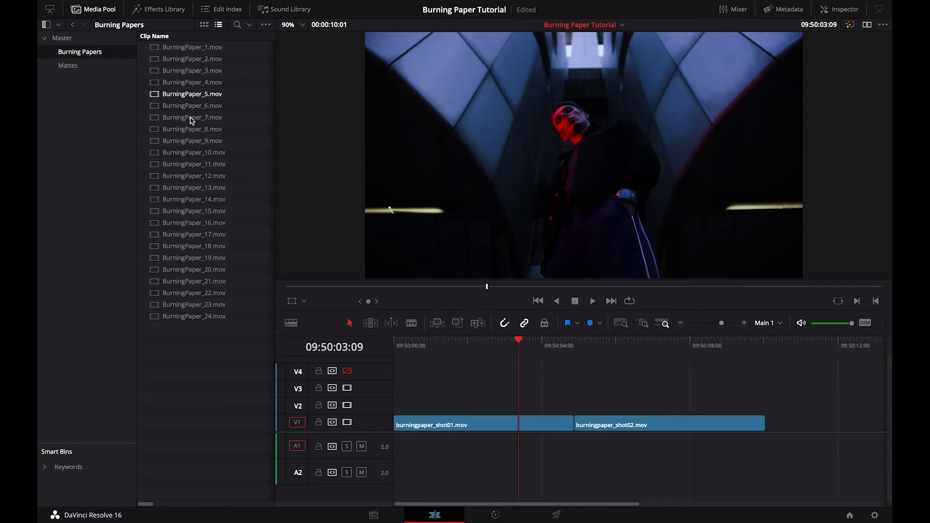
pyautogui.click(158, 321)
pyautogui.moveTo(313, 288); pyautogui.dragTo(337, 288)
pyautogui.moveTo(187, 318); pyautogui.dragTo(499, 388)
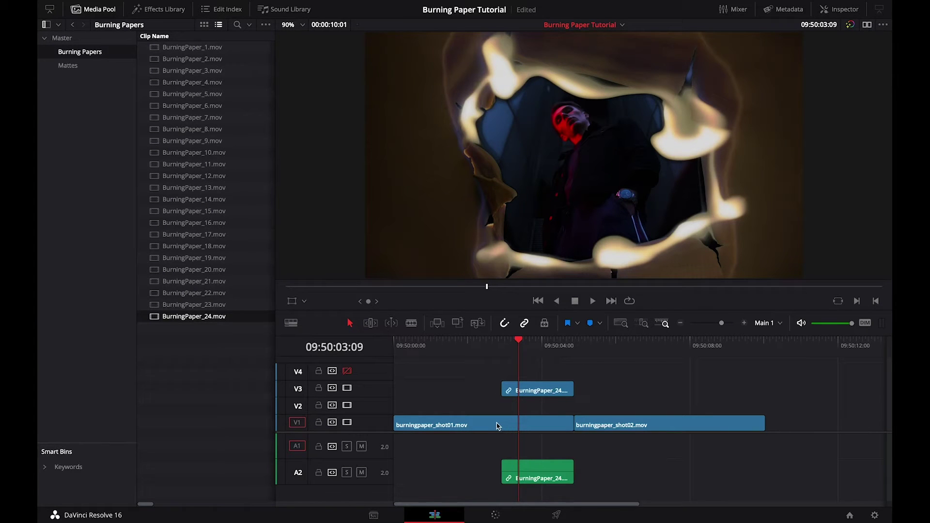
# Move shot01 up to V2 and slide shot02 left to start under the fire clip.
pyautogui.moveTo(498, 426); pyautogui.dragTo(494, 406)
pyautogui.moveTo(469, 363); pyautogui.dragTo(530, 421)
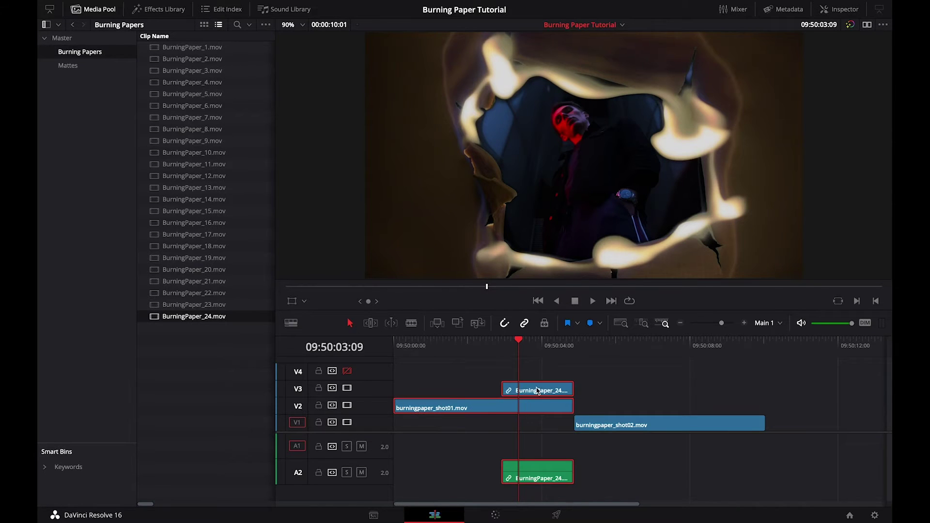
pyautogui.moveTo(547, 389); pyautogui.dragTo(617, 395)
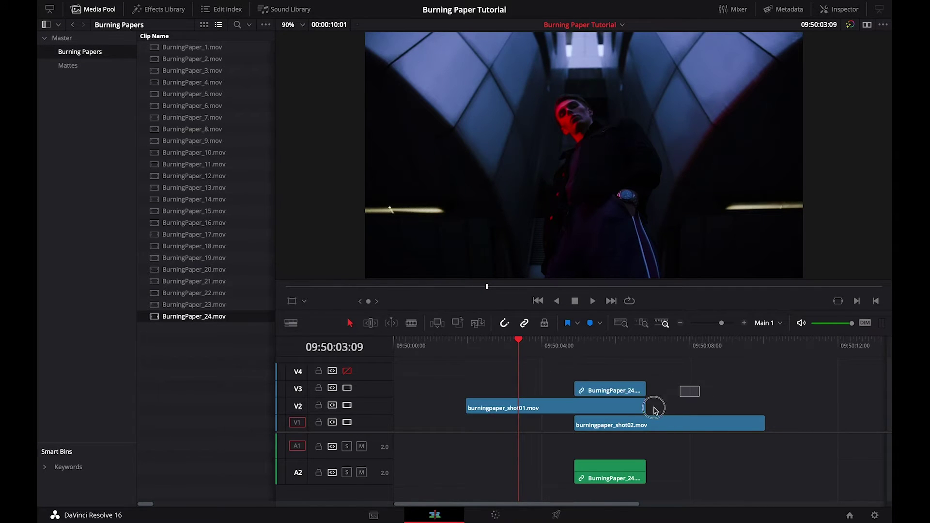
pyautogui.moveTo(611, 428); pyautogui.dragTo(519, 426)
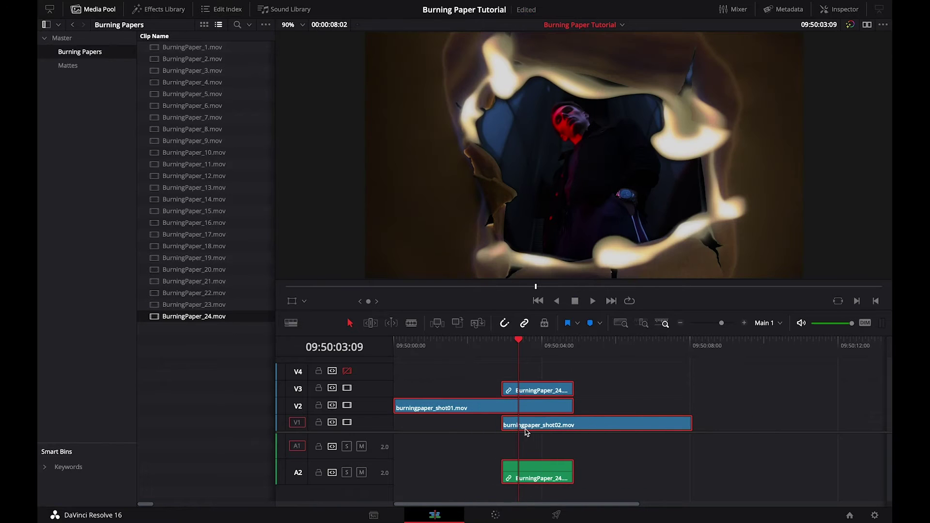
pyautogui.click(465, 425)
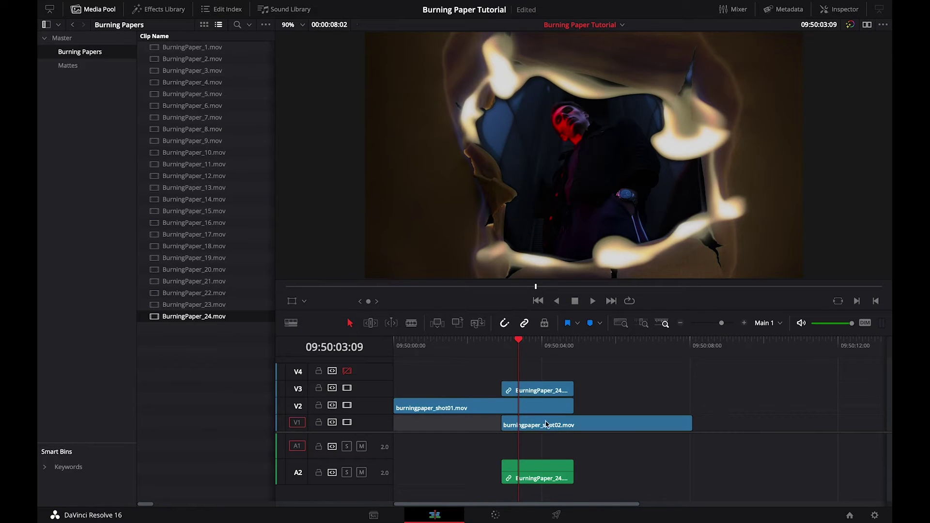
# Blade shot01 on V2 exactly where shot02 begins on V1.
pyautogui.click(442, 409)
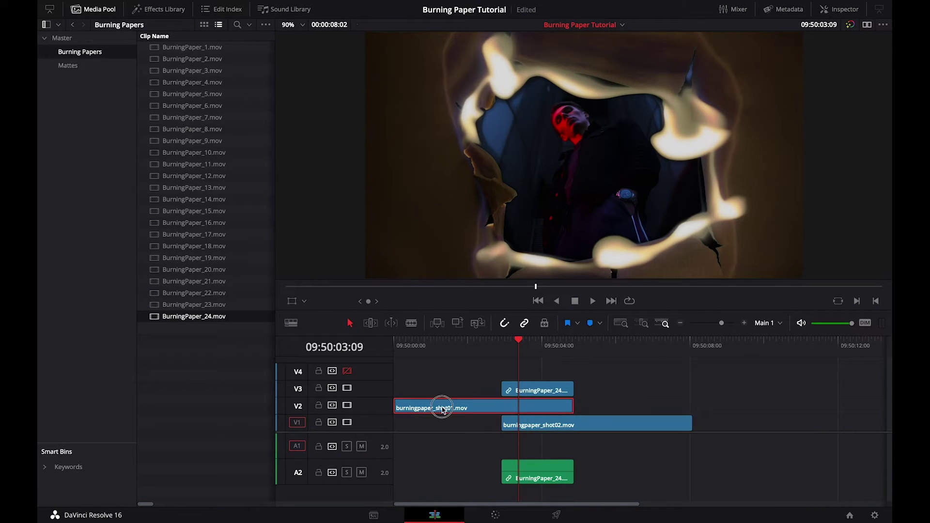
pyautogui.click(558, 425)
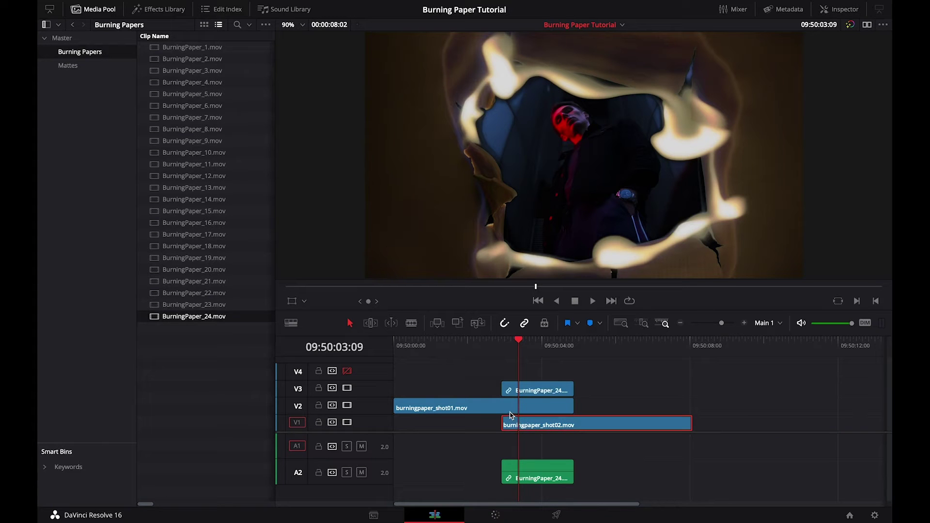
pyautogui.press('b')
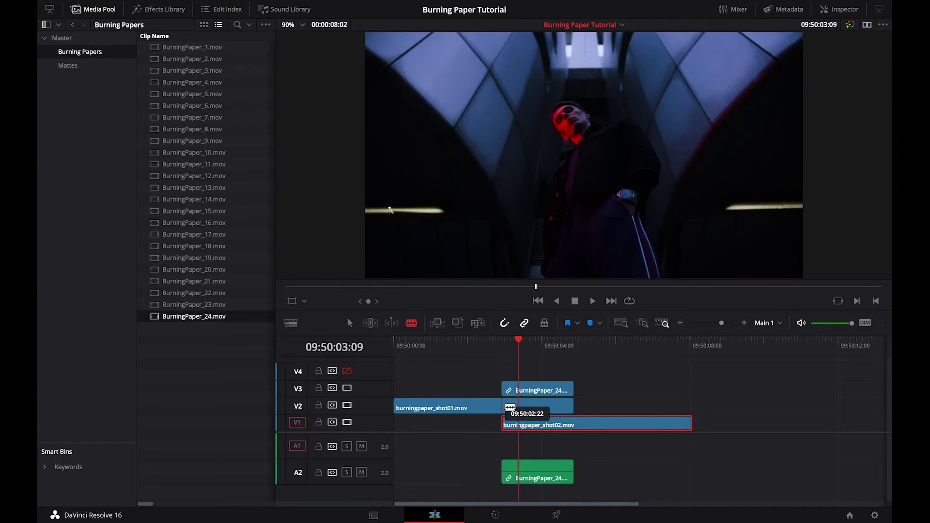
pyautogui.click(509, 407)
pyautogui.press('a')
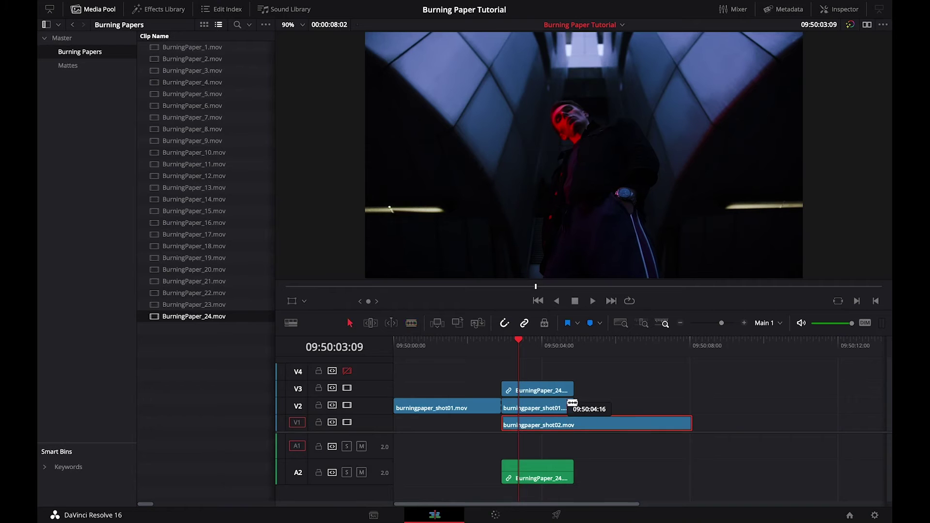
pyautogui.click(509, 407)
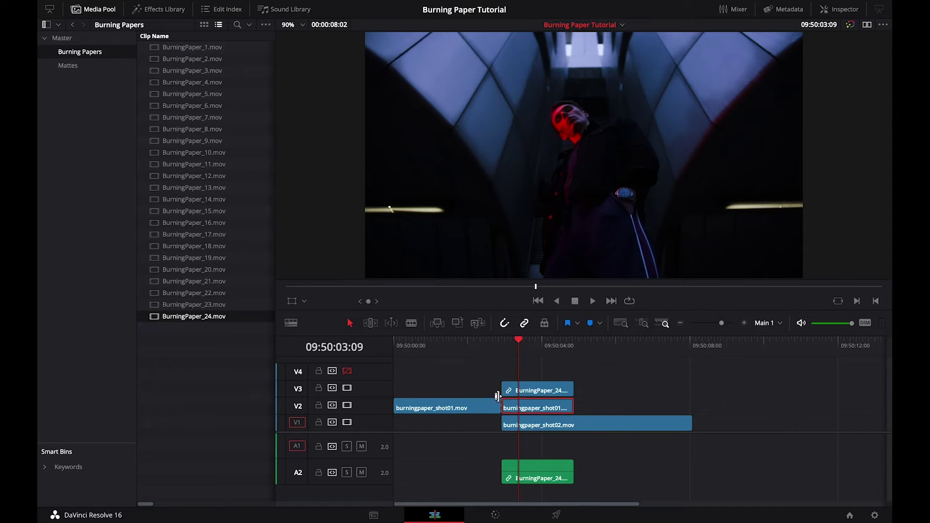
pyautogui.click(485, 389)
pyautogui.click(596, 390)
pyautogui.click(559, 395)
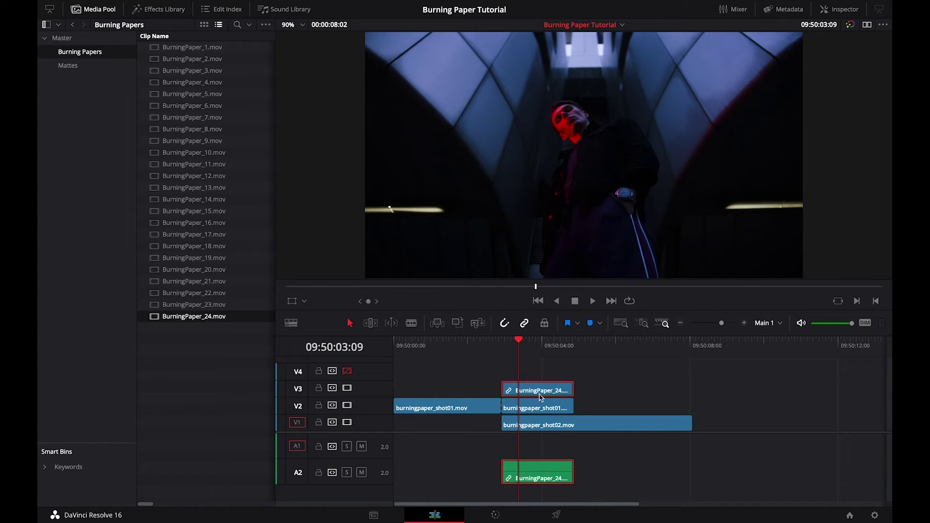
# Set the BurningPaper_24 fire clip's Composite Mode to Screen in the Inspector.
pyautogui.click(540, 345)
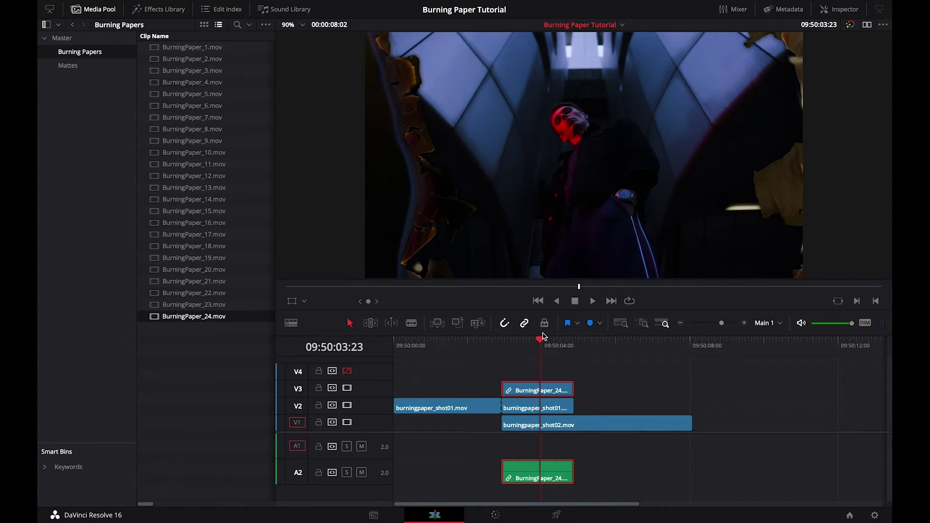
pyautogui.click(525, 344)
pyautogui.click(843, 9)
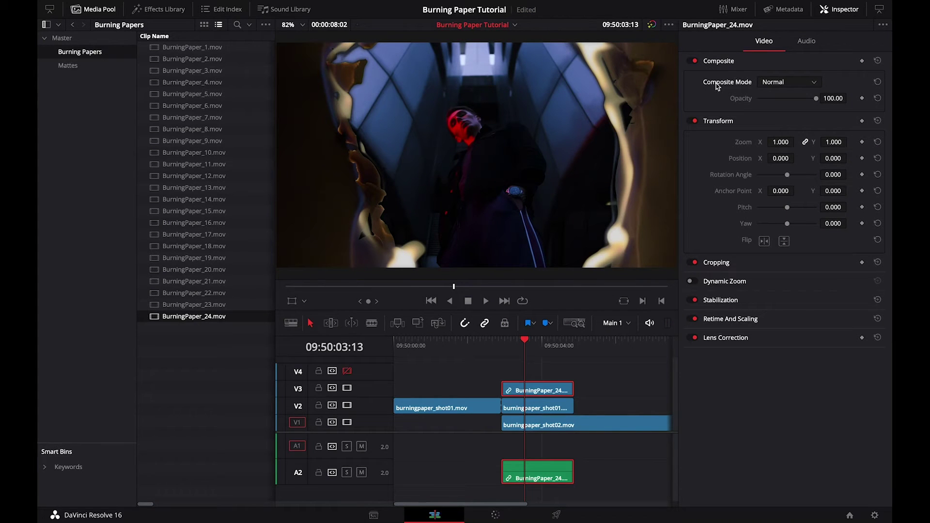
pyautogui.click(783, 83)
pyautogui.press('s')
pyautogui.press('c')
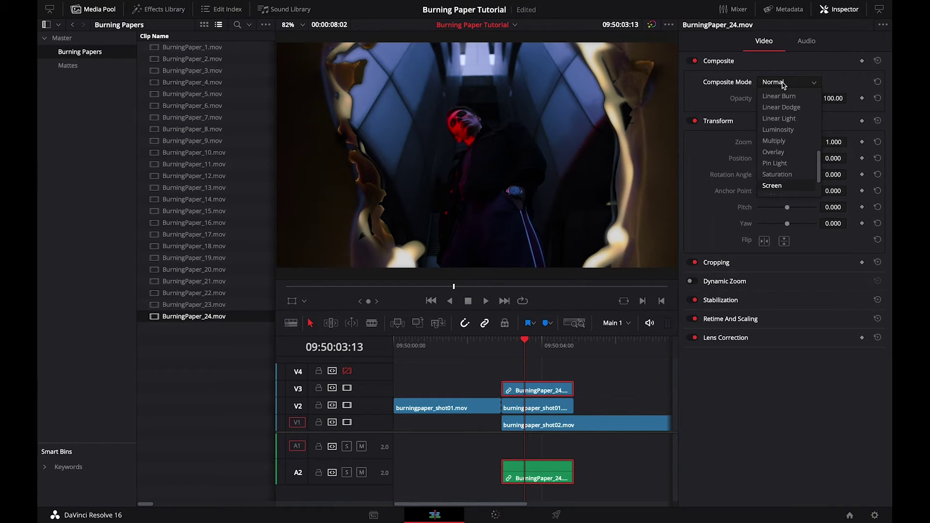
pyautogui.press('Return')
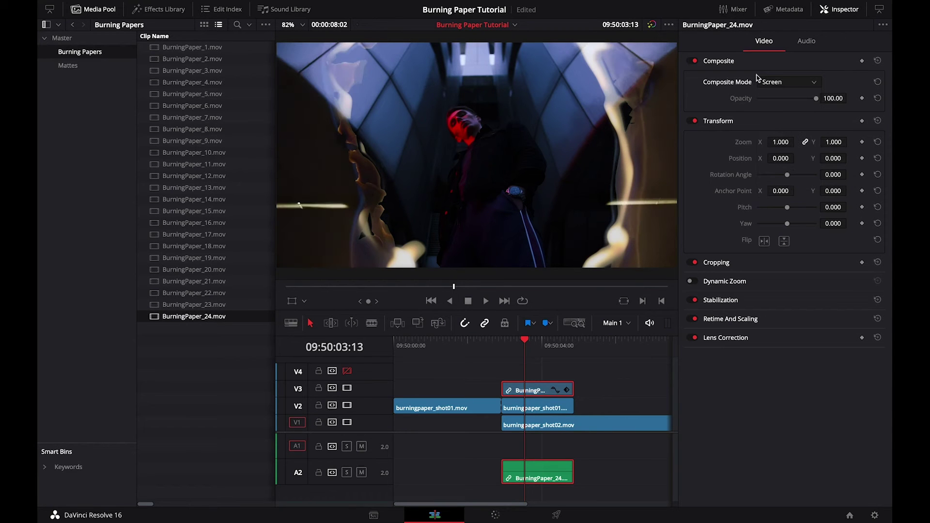
# Check a frame inside the transition and save the project.
pyautogui.click(536, 346)
pyautogui.press('Left')
pyautogui.press('Left')
pyautogui.press('Left')
pyautogui.press('Left')
pyautogui.press('Left')
pyautogui.press('Left')
pyautogui.press('Left')
pyautogui.press('Left')
pyautogui.press('Left')
pyautogui.press('Left')
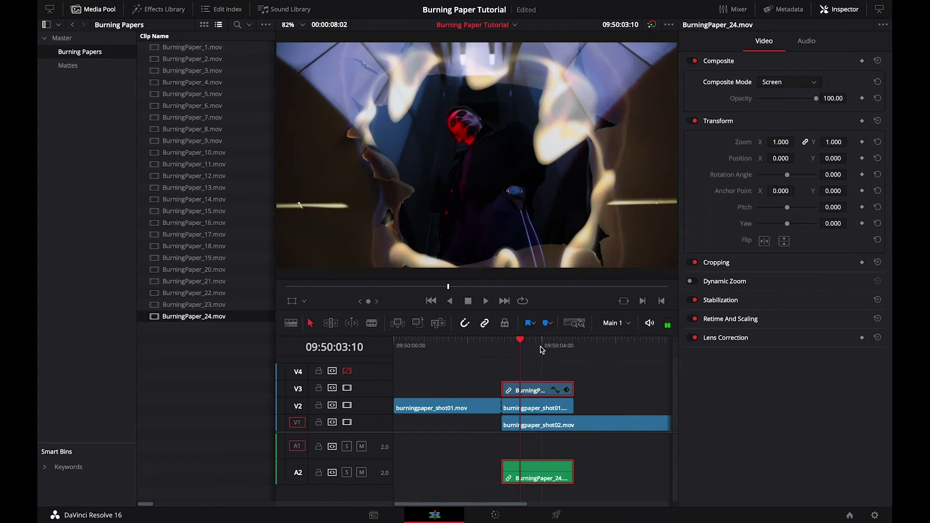
pyautogui.hotkey('ctrl', 's')
pyautogui.click(493, 516)
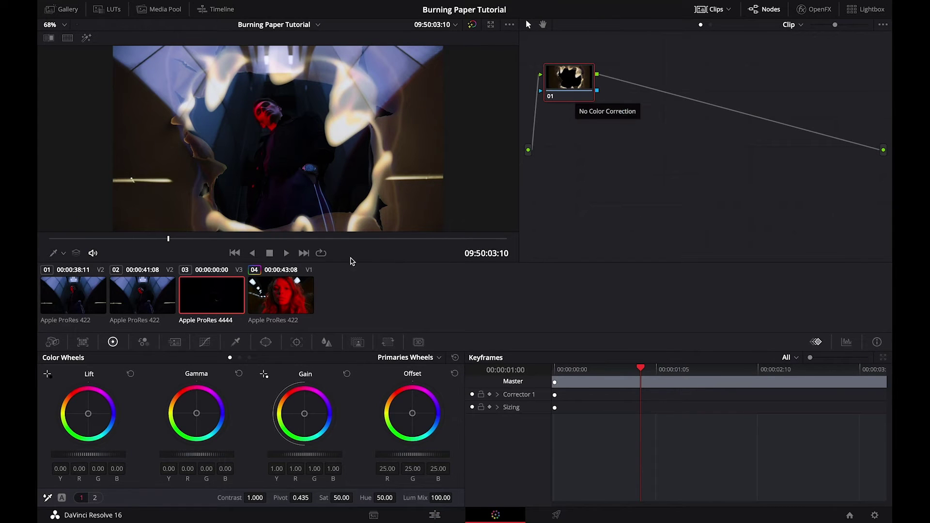
# Add BurningPaper_24.mov from Timeline Mattes as an external matte on clip 02's node 01.
pyautogui.click(144, 303)
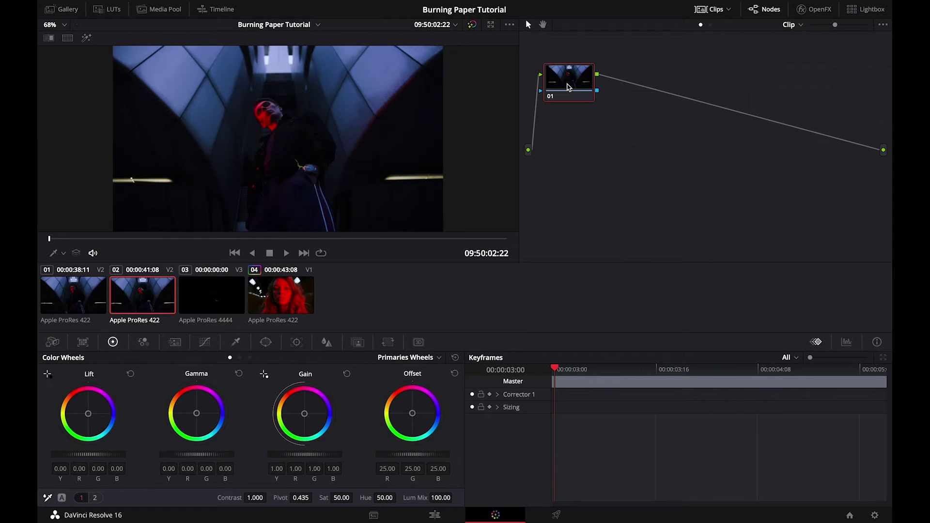
pyautogui.rightClick(568, 88)
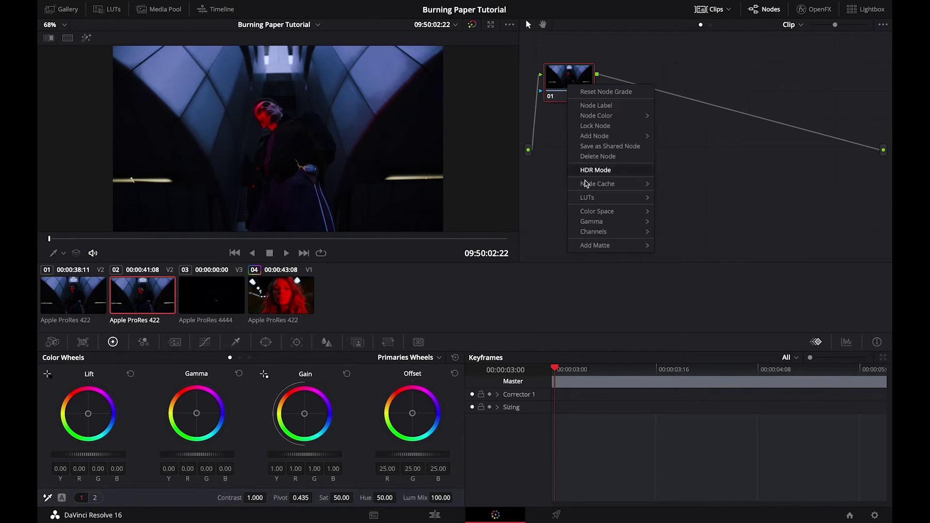
pyautogui.moveTo(590, 247)
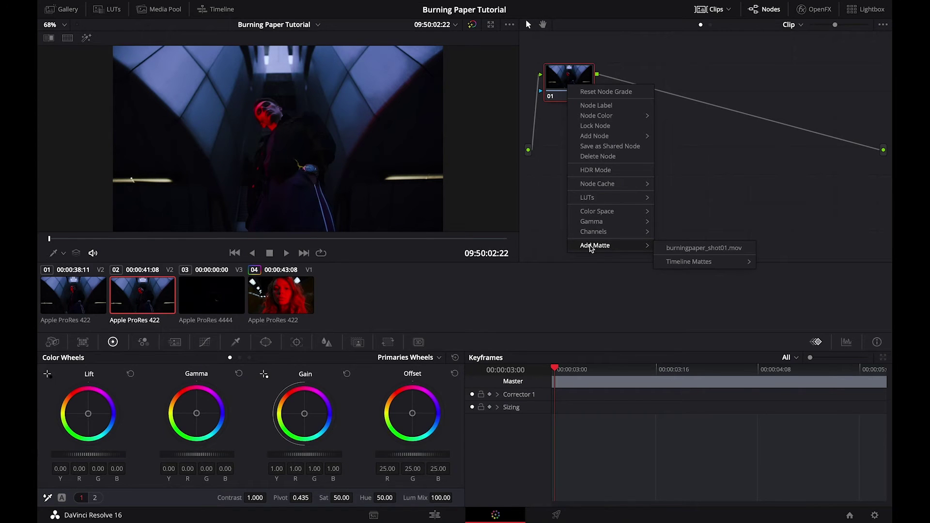
pyautogui.moveTo(698, 269)
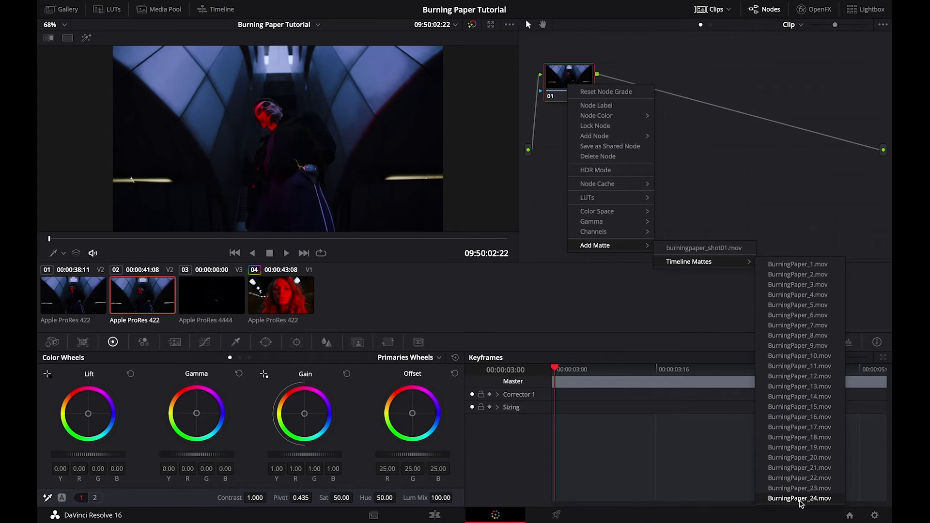
pyautogui.click(799, 499)
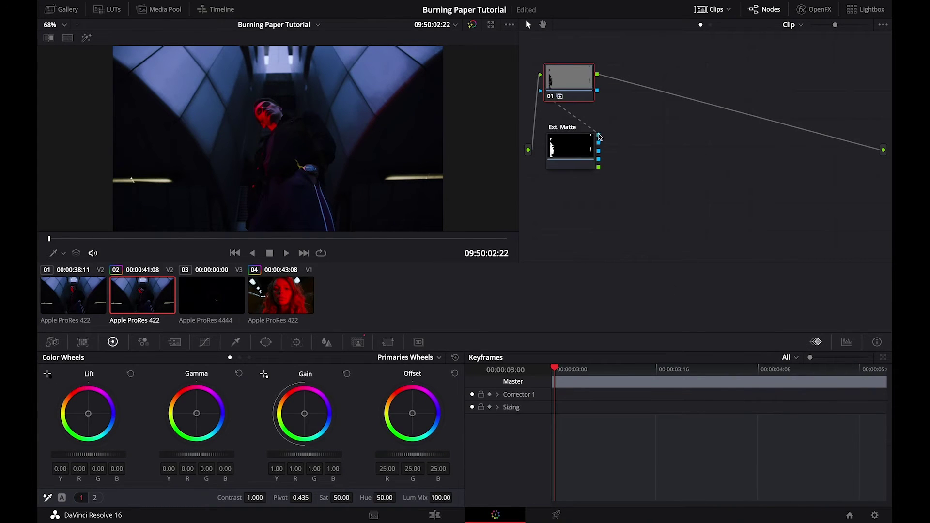
pyautogui.moveTo(600, 138); pyautogui.dragTo(645, 142)
pyautogui.rightClick(639, 176)
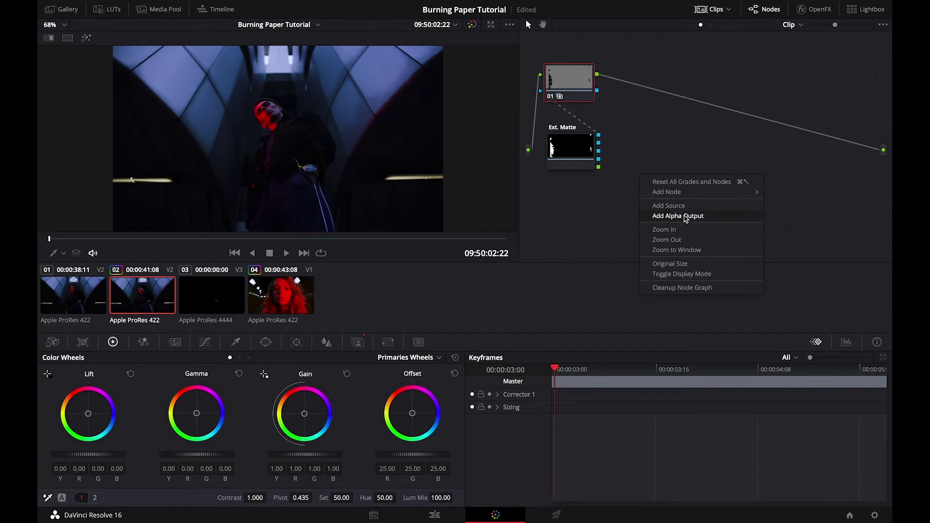
# Add an alpha output and wire the Ext. Matte key output into it.
pyautogui.click(686, 217)
pyautogui.moveTo(599, 137); pyautogui.dragTo(780, 158)
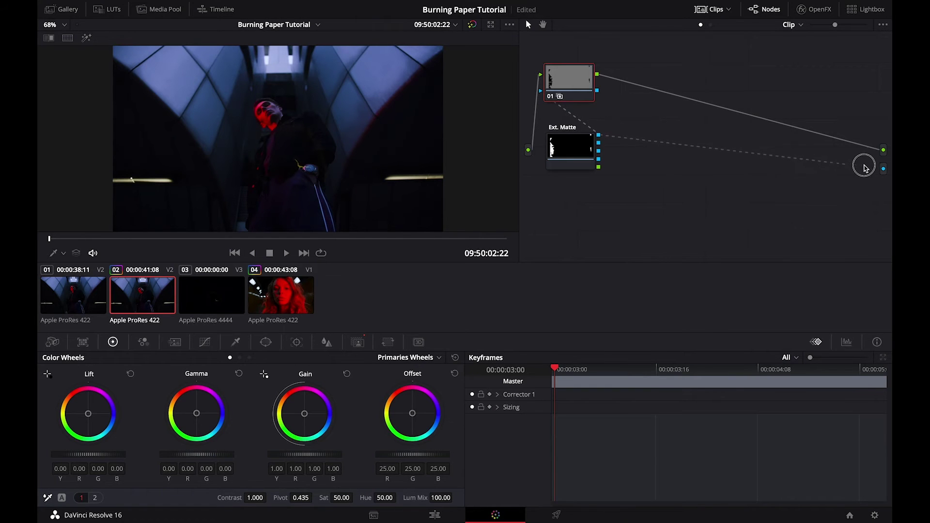
pyautogui.moveTo(865, 167); pyautogui.dragTo(883, 169)
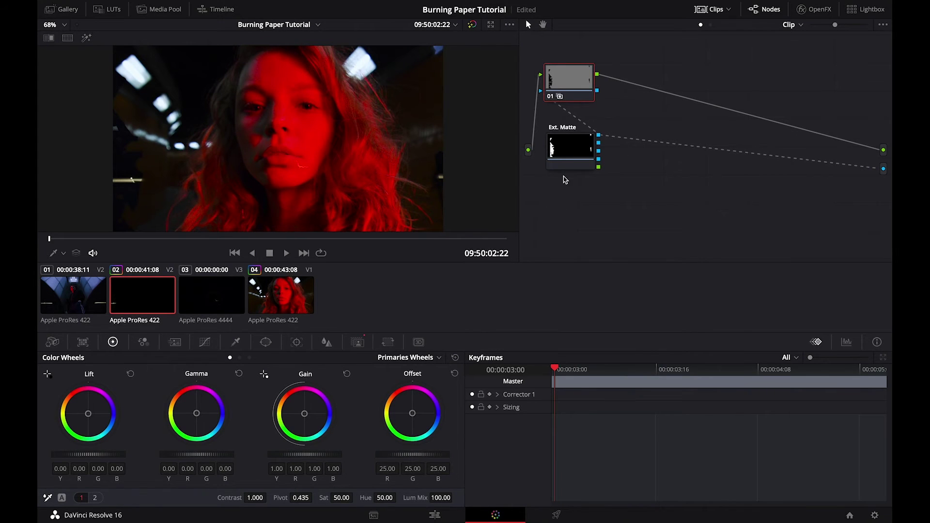
pyautogui.click(586, 160)
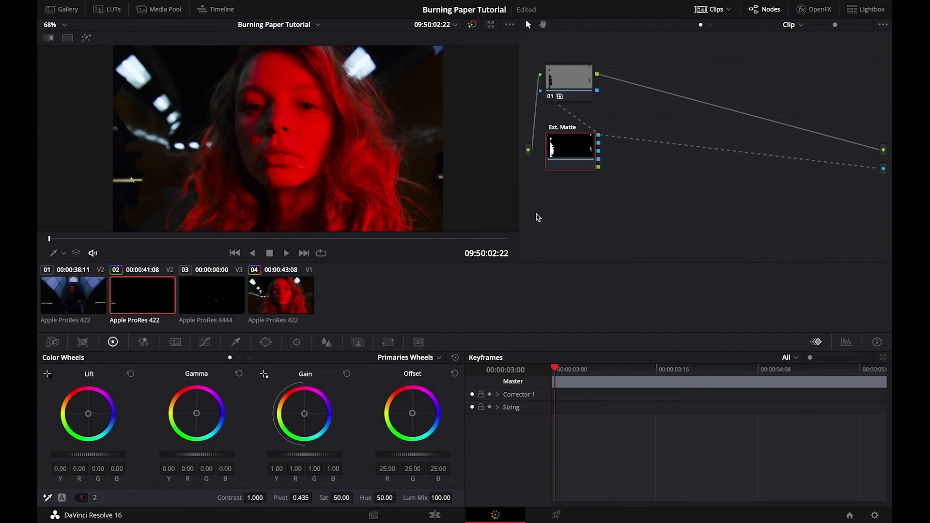
# Uncheck Lock Matte, add keyframes, and set the matte Offset to -71 at the clip start.
pyautogui.click(358, 343)
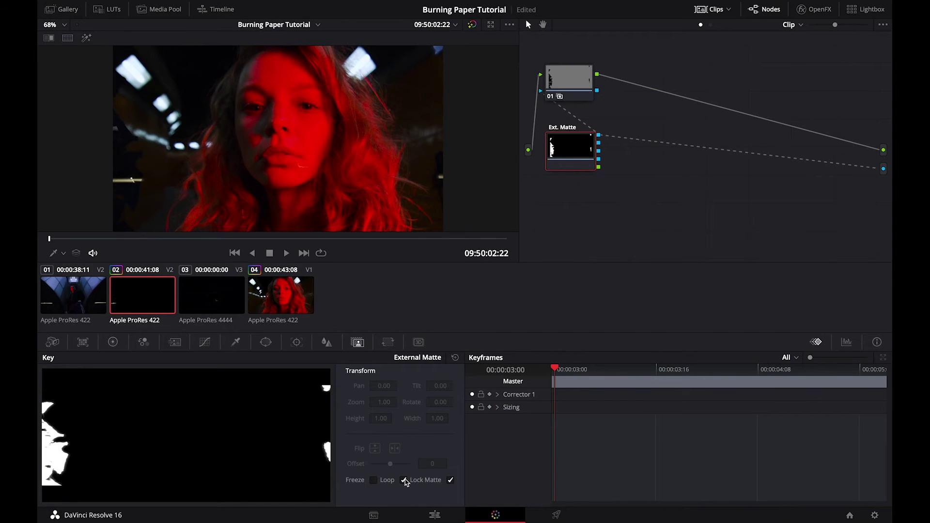
pyautogui.click(450, 480)
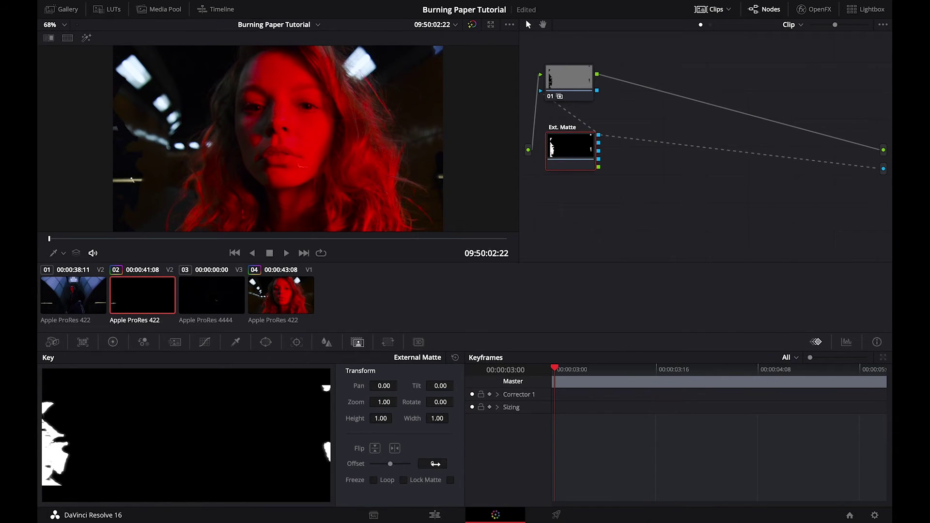
pyautogui.click(489, 395)
pyautogui.click(489, 408)
pyautogui.moveTo(434, 464); pyautogui.dragTo(398, 466)
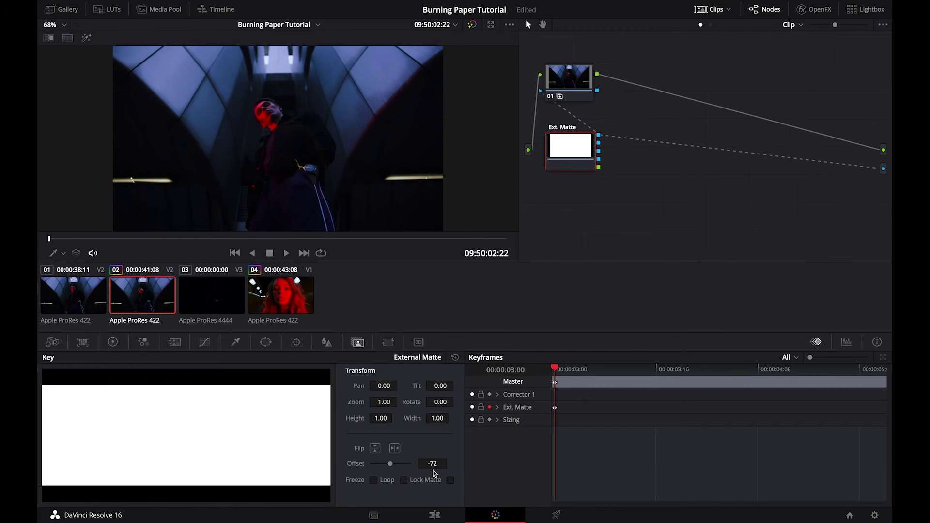
pyautogui.click(433, 465)
pyautogui.moveTo(432, 466); pyautogui.dragTo(433, 466)
pyautogui.moveTo(440, 466); pyautogui.dragTo(439, 465)
pyautogui.moveTo(680, 370); pyautogui.dragTo(886, 369)
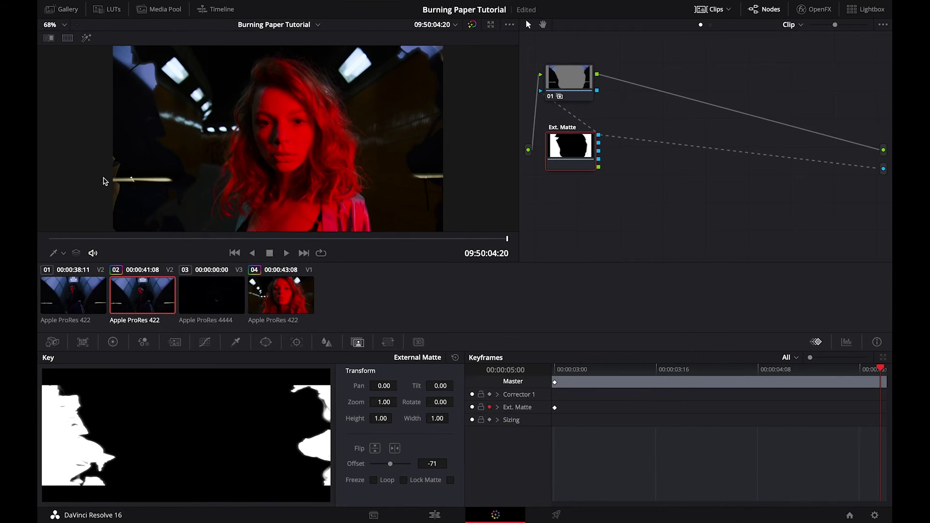
# Drag the Key palette Offset to -26 at the clip's end to keyframe it.
pyautogui.moveTo(429, 465); pyautogui.dragTo(450, 465)
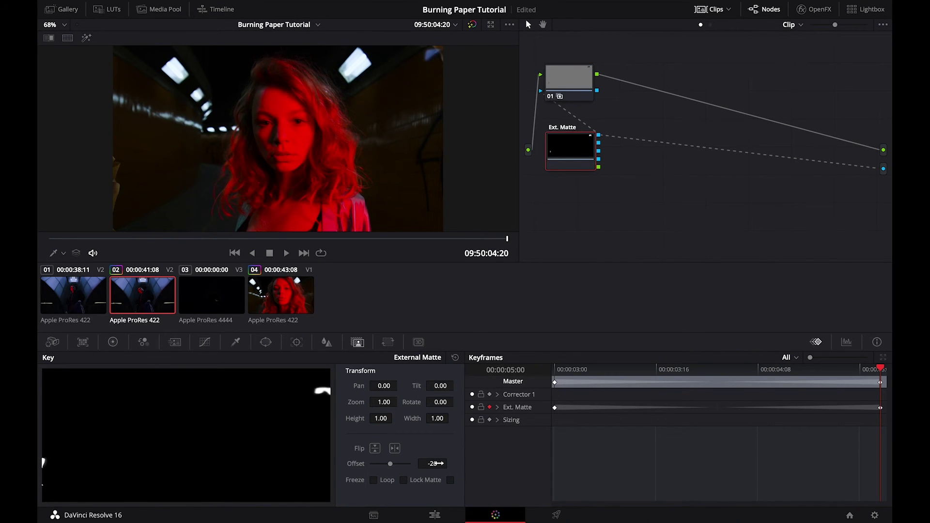
pyautogui.click(435, 514)
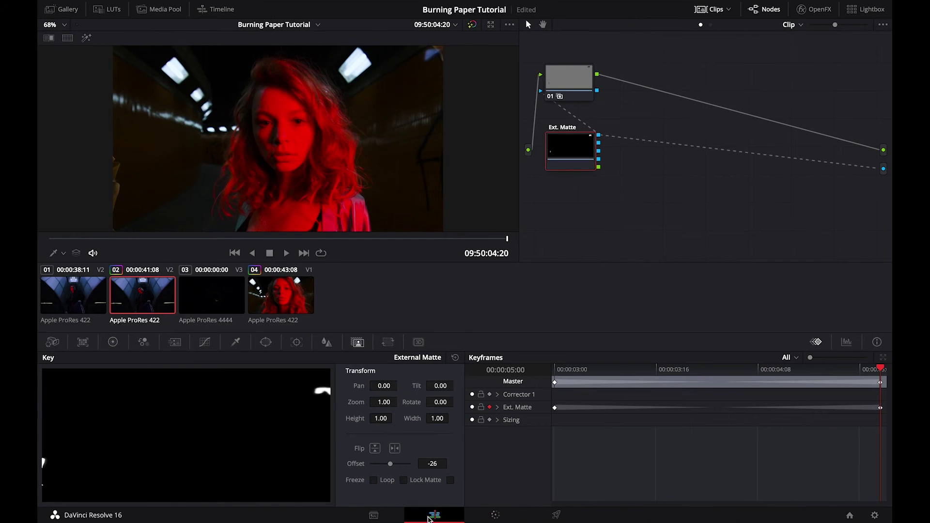
pyautogui.click(478, 343)
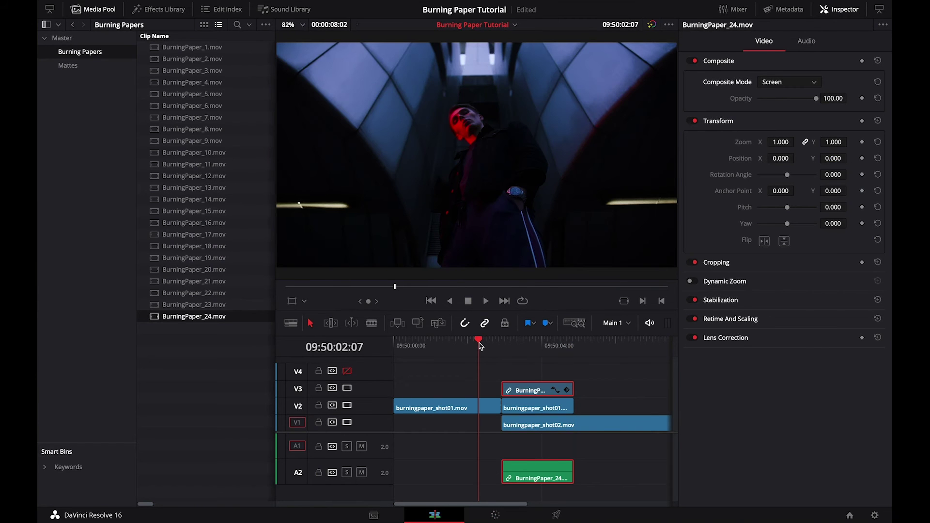
pyautogui.press('space')
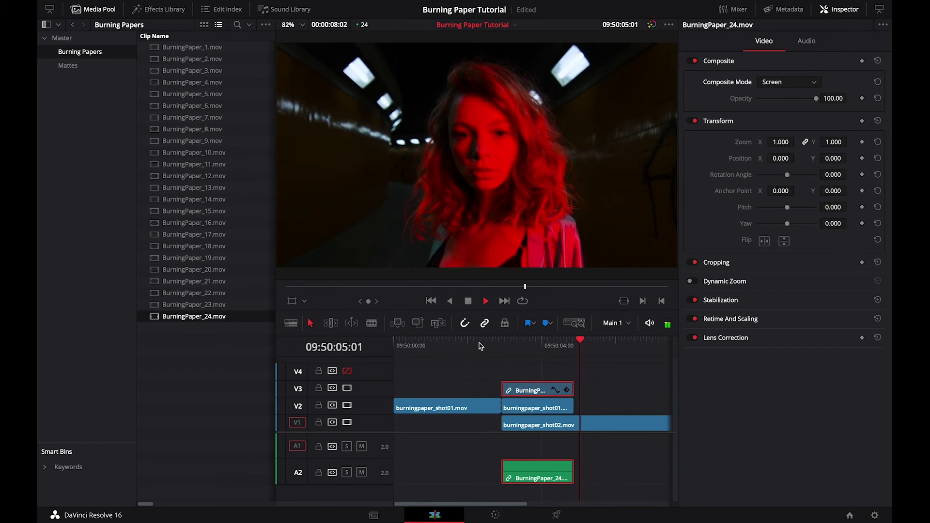
pyautogui.press('space')
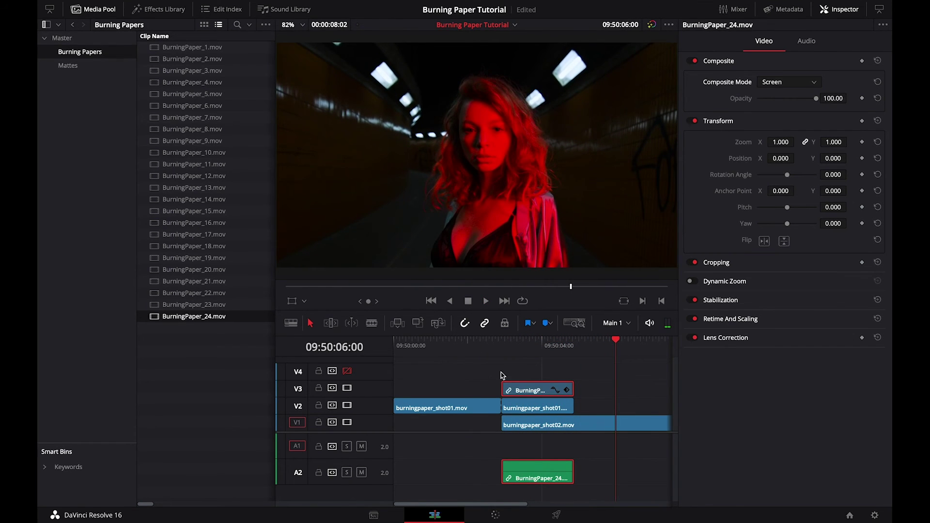
pyautogui.click(515, 342)
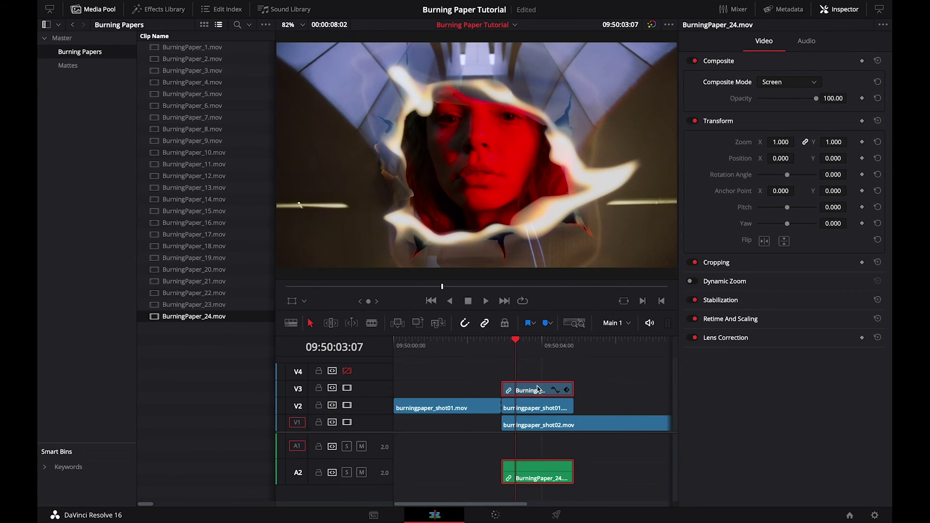
pyautogui.hotkey('ctrl', 'shift', 'a')
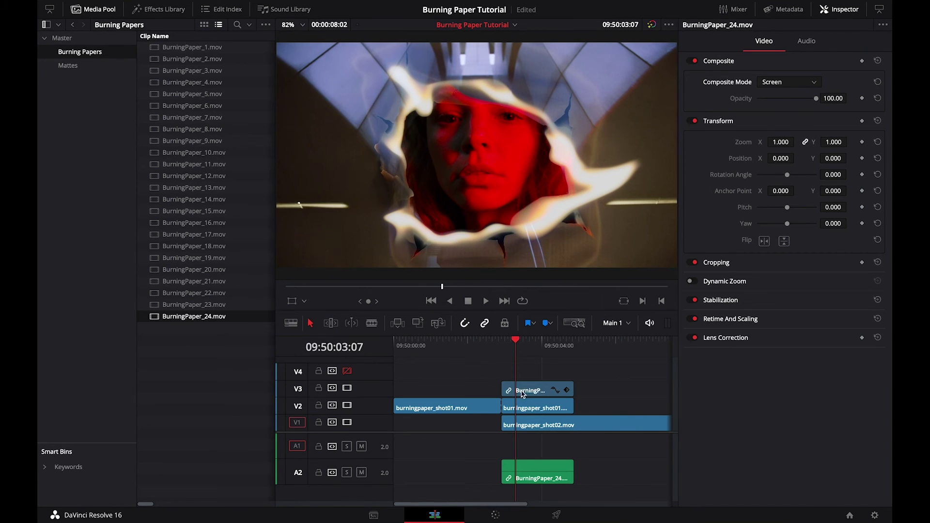
pyautogui.keyDown('alt'); pyautogui.click(525, 393); pyautogui.keyUp('alt')
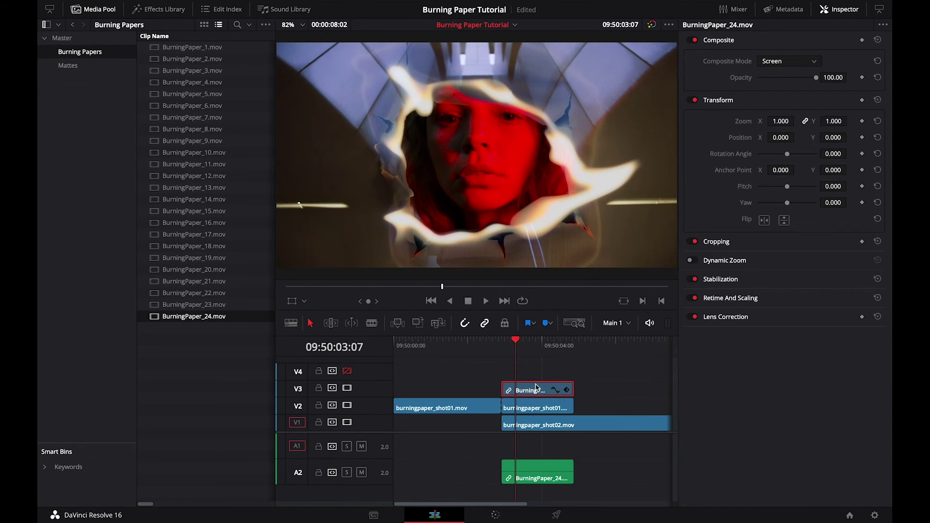
pyautogui.moveTo(534, 390); pyautogui.dragTo(534, 380)
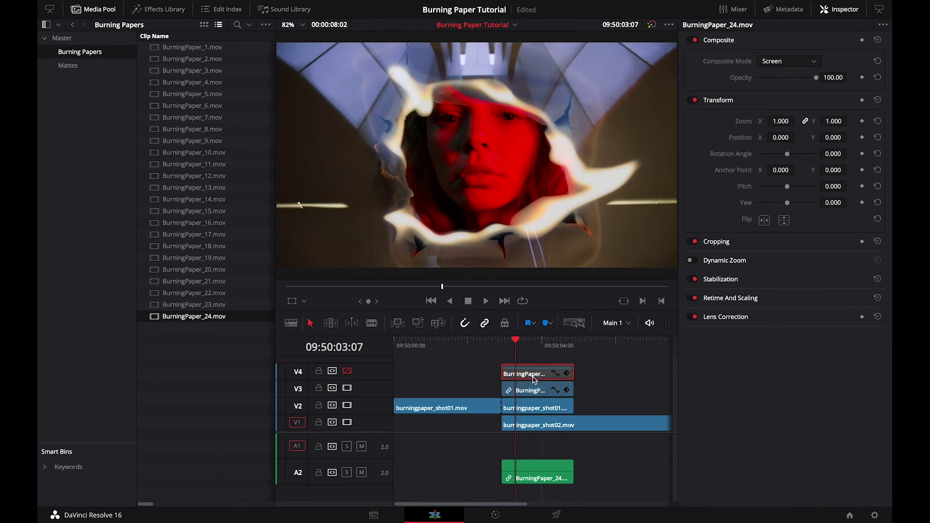
pyautogui.click(346, 371)
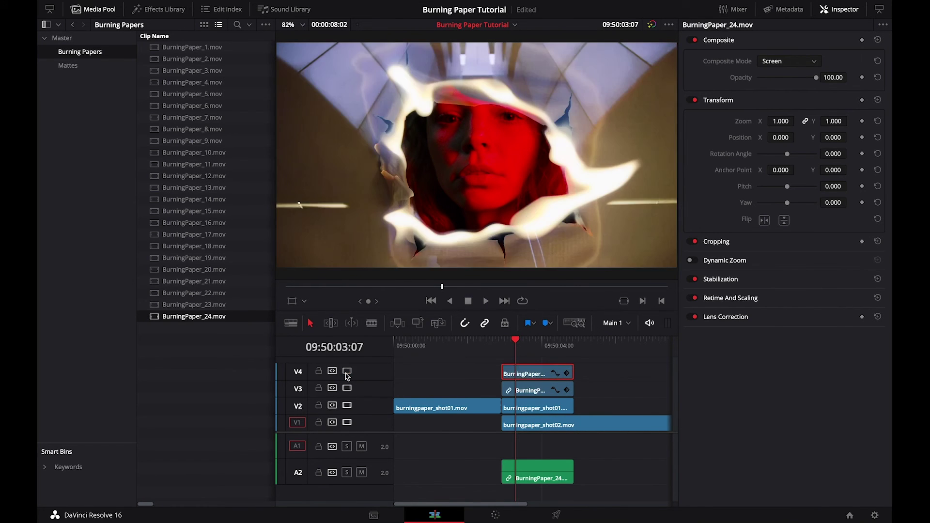
pyautogui.click(347, 371)
pyautogui.click(346, 370)
pyautogui.press('space')
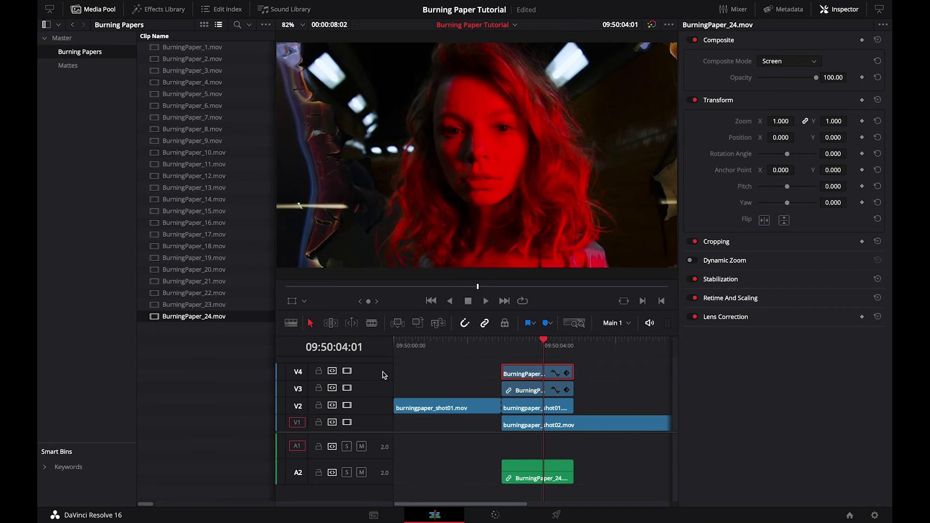
pyautogui.click(347, 371)
pyautogui.press('Delete')
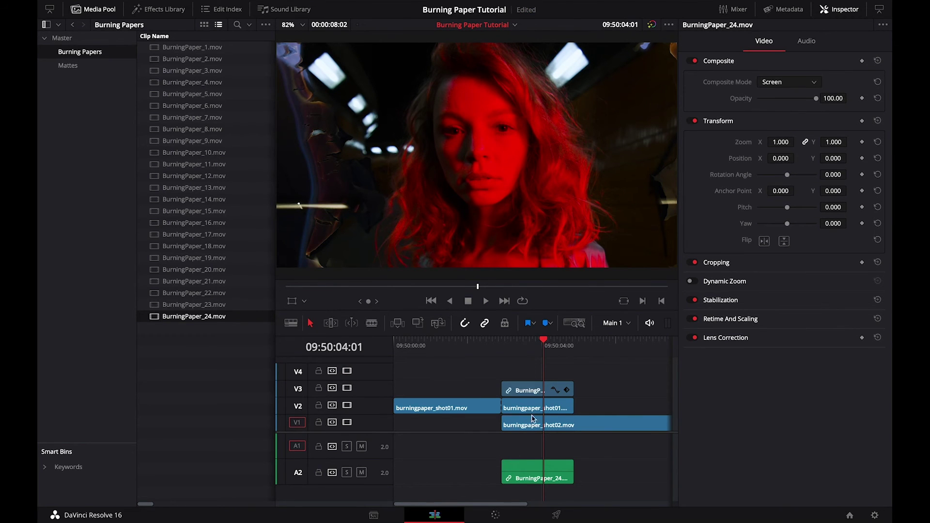
pyautogui.click(530, 391)
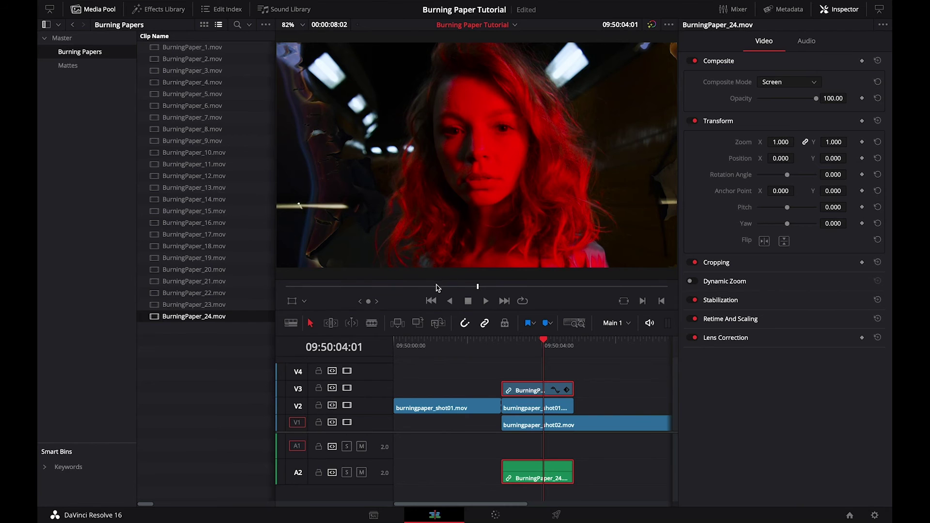
pyautogui.moveTo(436, 288)
pyautogui.mouseDown()
pyautogui.moveTo(399, 290)
pyautogui.moveTo(455, 284)
pyautogui.moveTo(445, 287)
pyautogui.mouseUp()
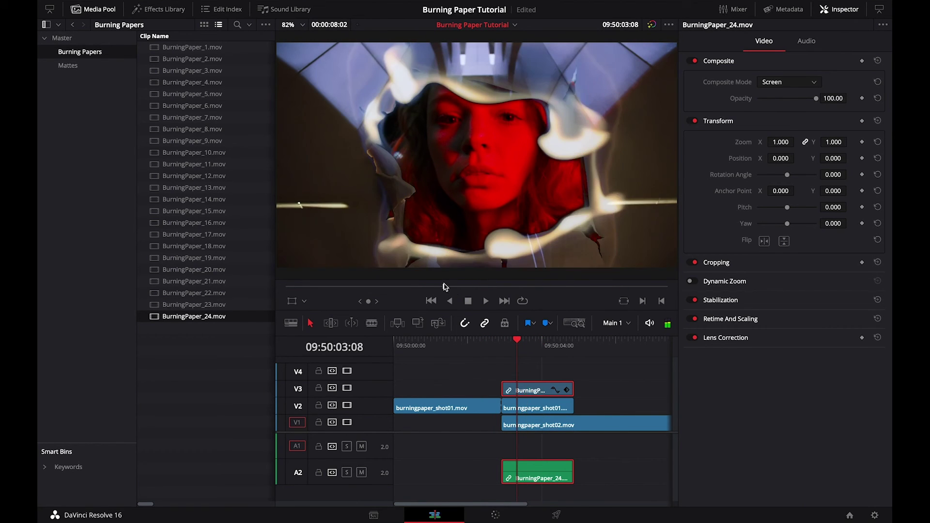
# In Color Wheels set the fire clip's Hue to 92.20 and Sat to 68.20.
pyautogui.click(493, 516)
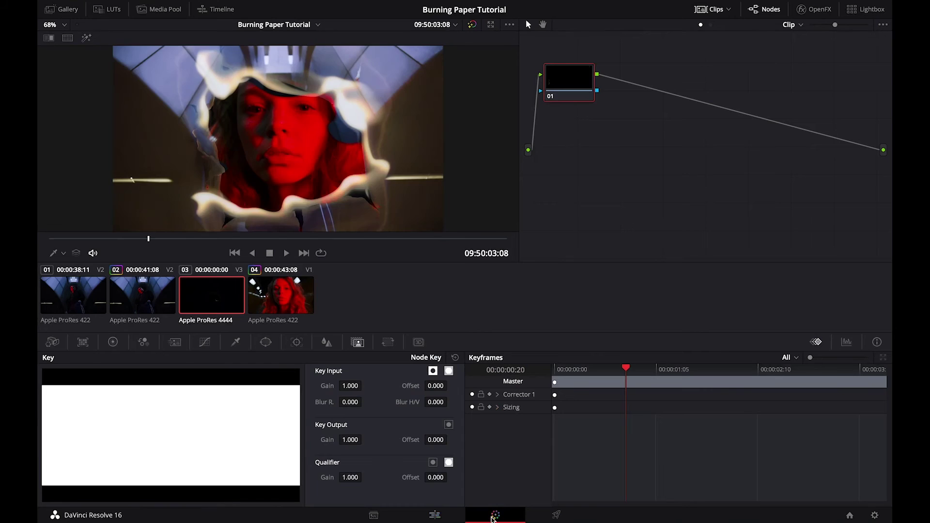
pyautogui.click(113, 342)
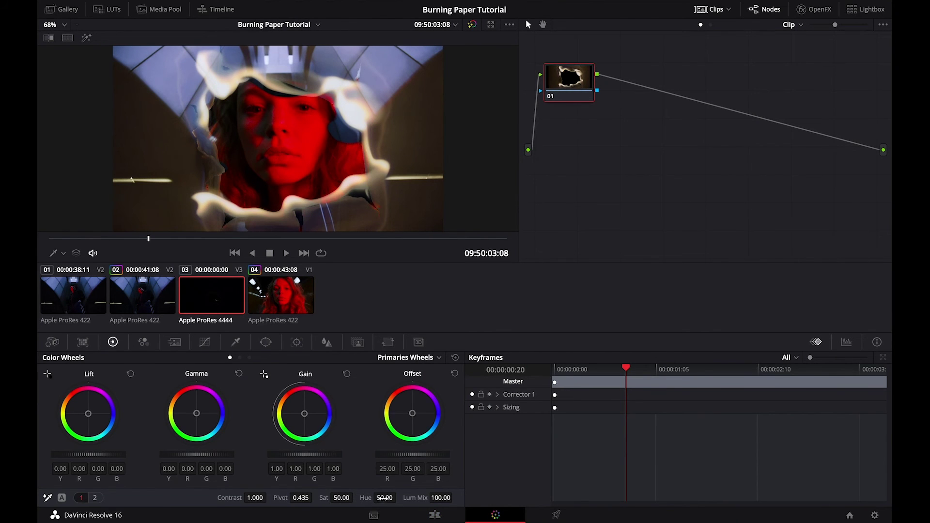
pyautogui.moveTo(384, 498)
pyautogui.mouseDown()
pyautogui.moveTo(501, 492)
pyautogui.moveTo(483, 492)
pyautogui.mouseUp()
pyautogui.moveTo(340, 496)
pyautogui.mouseDown()
pyautogui.moveTo(385, 496)
pyautogui.moveTo(343, 498)
pyautogui.moveTo(370, 503)
pyautogui.mouseUp()
pyautogui.moveTo(148, 240); pyautogui.dragTo(228, 245)
pyautogui.click(423, 519)
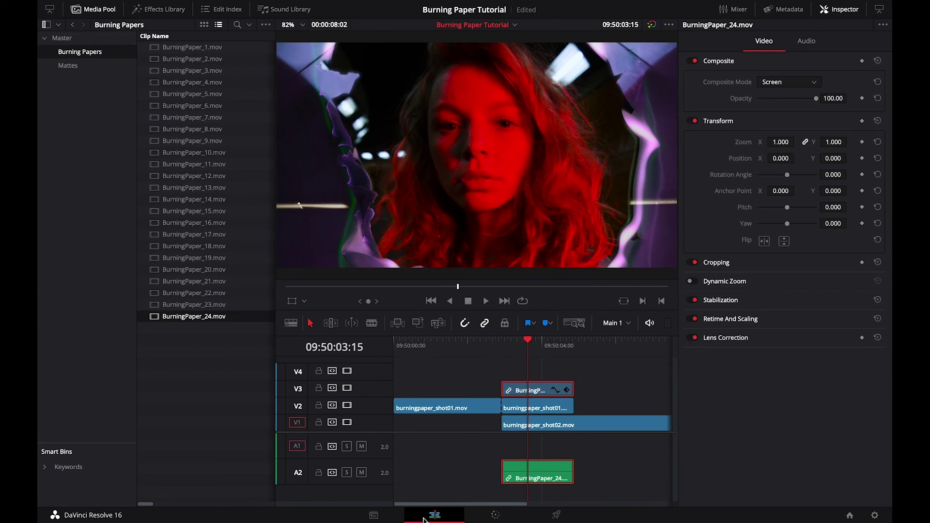
# Change the fire clip's speed to 200%.
pyautogui.rightClick(536, 392)
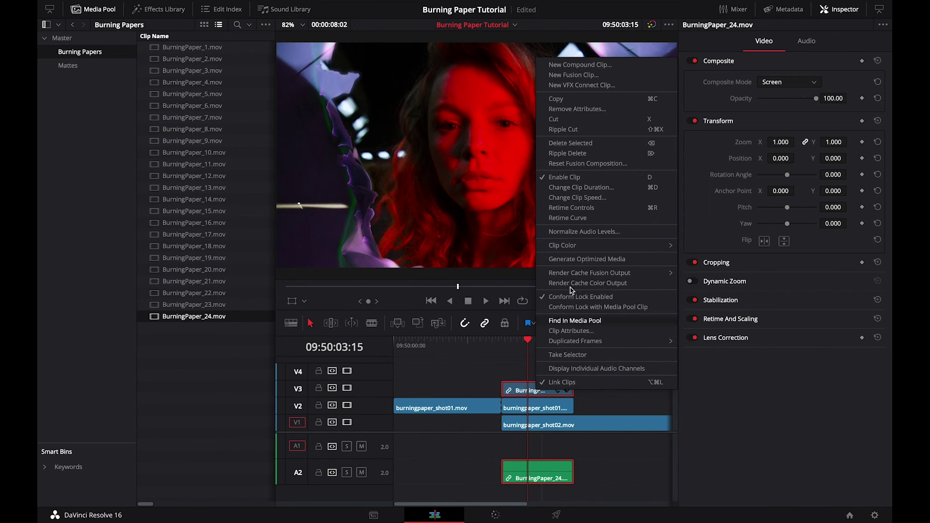
pyautogui.click(588, 198)
pyautogui.click(524, 247)
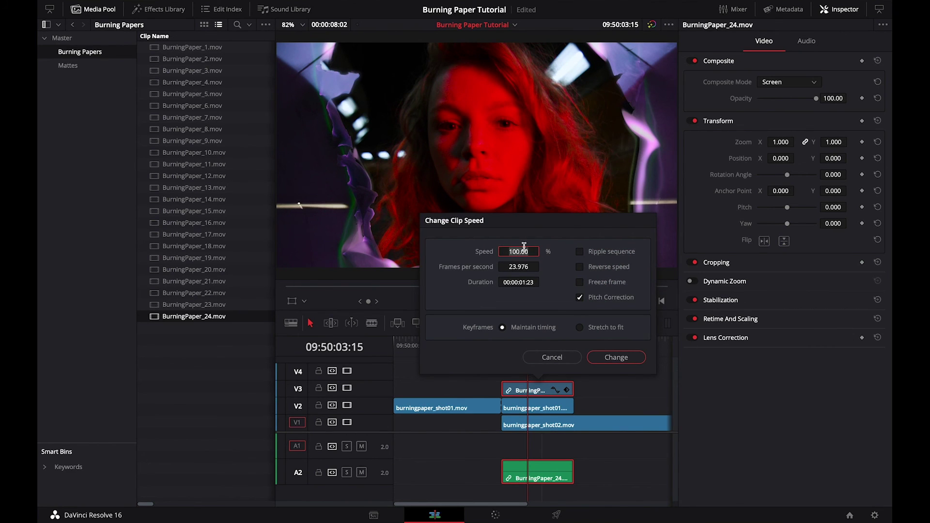
pyautogui.write('200')
pyautogui.click(619, 364)
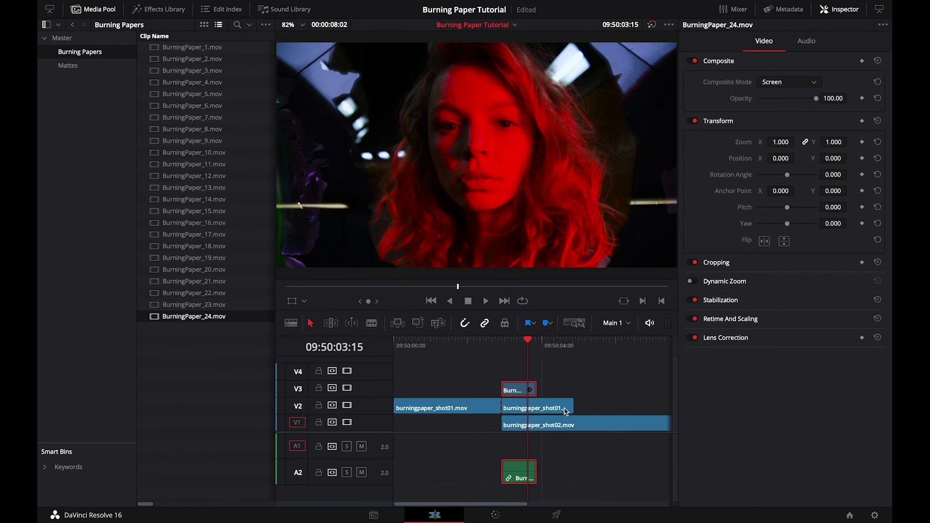
# Slide the fire overlay one second later, trim shot02 to match, and grade the first shot's tail piece.
pyautogui.moveTo(513, 392); pyautogui.dragTo(550, 393)
pyautogui.moveTo(502, 425); pyautogui.dragTo(539, 408)
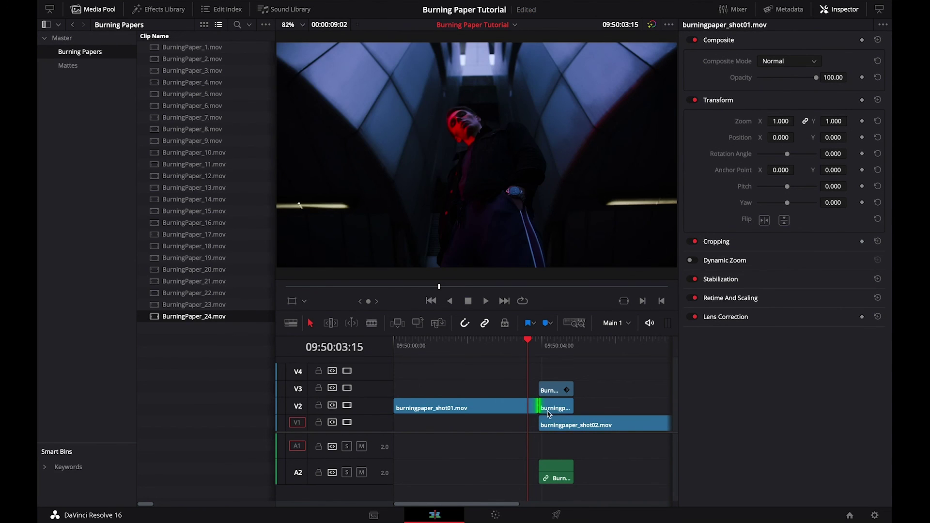
pyautogui.click(550, 412)
pyautogui.click(561, 412)
pyautogui.click(492, 517)
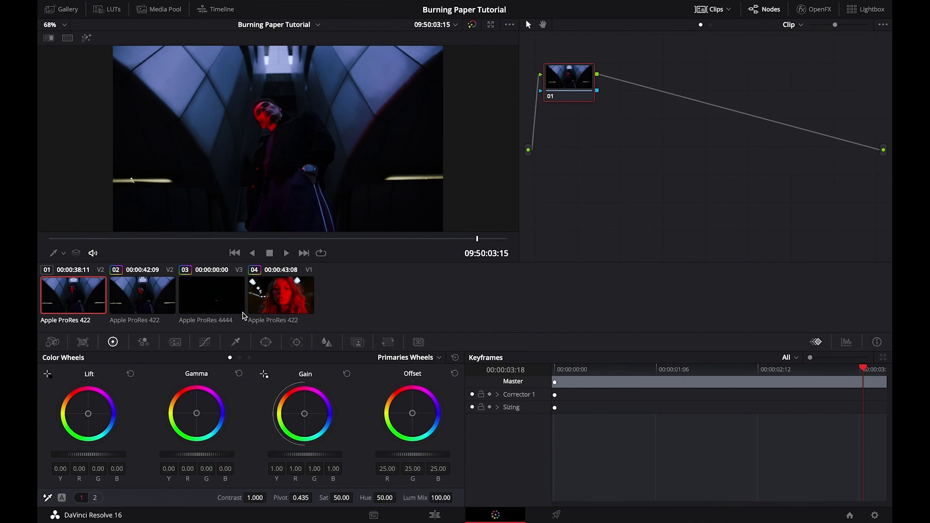
# Select the first shot's transition clip and delete its existing matte keyframes at the first frame.
pyautogui.click(132, 293)
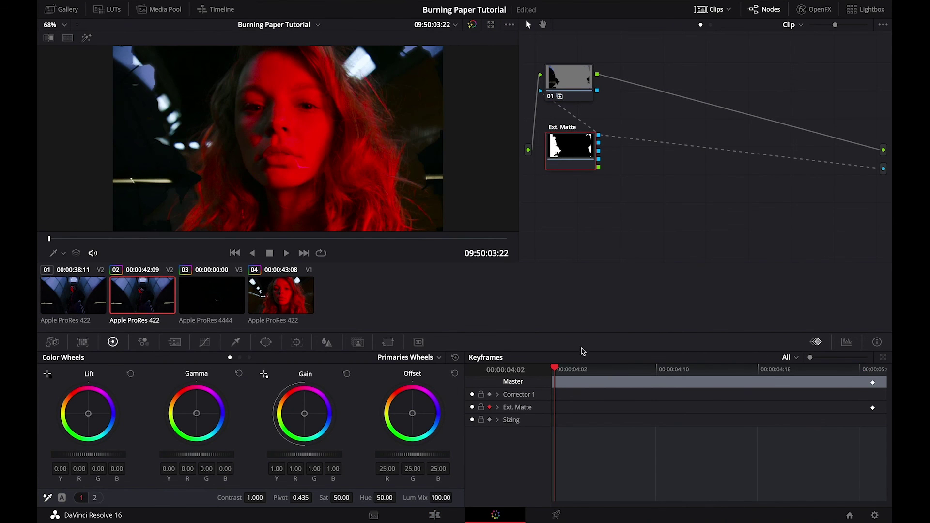
pyautogui.moveTo(555, 369); pyautogui.dragTo(486, 371)
pyautogui.press('Delete')
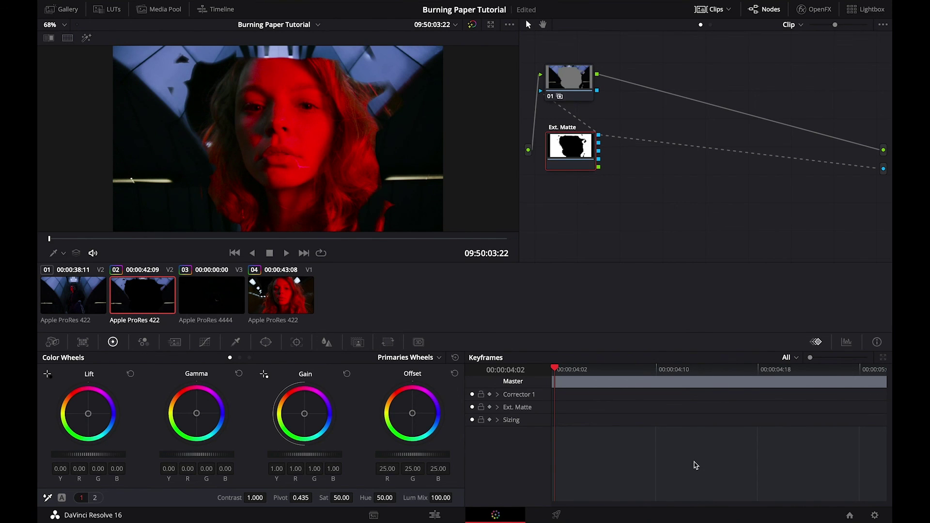
# Keyframe the External Matte Offset at -98 at the clip start and -75 later in the clip.
pyautogui.click(489, 407)
pyautogui.click(357, 342)
pyautogui.moveTo(428, 461); pyautogui.dragTo(417, 460)
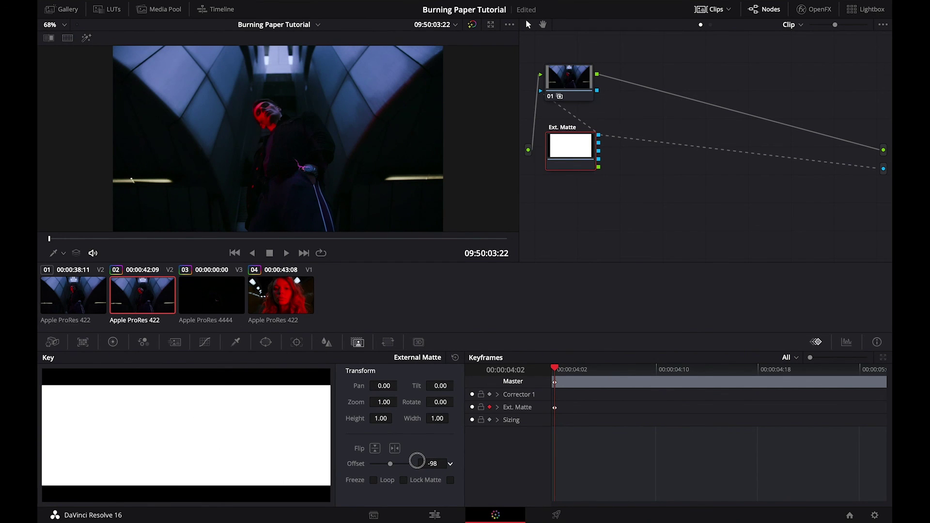
pyautogui.moveTo(771, 372); pyautogui.dragTo(872, 371)
pyautogui.moveTo(436, 463); pyautogui.dragTo(470, 457)
# Preview the transition playback, then return to the Edit timeline just before the transition.
pyautogui.click(584, 369)
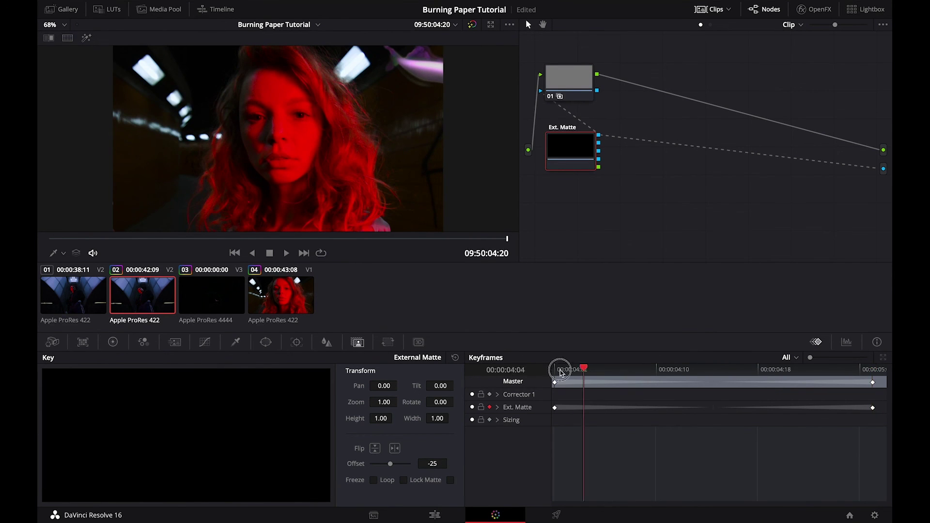
pyautogui.press('space')
pyautogui.press('space')
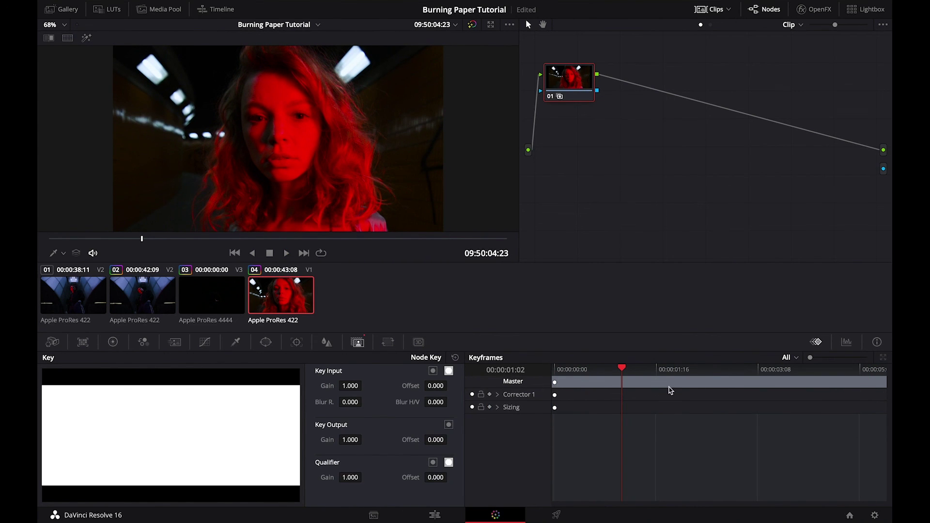
pyautogui.click(219, 305)
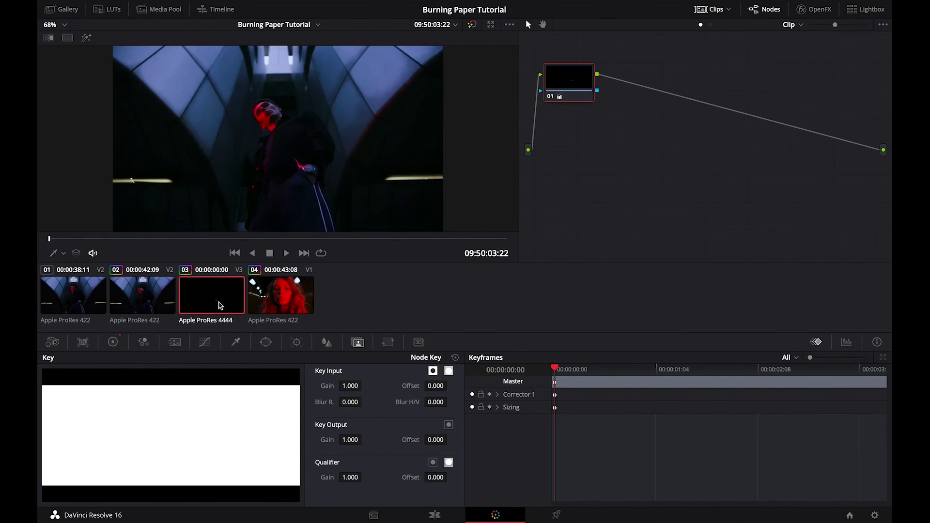
pyautogui.click(434, 514)
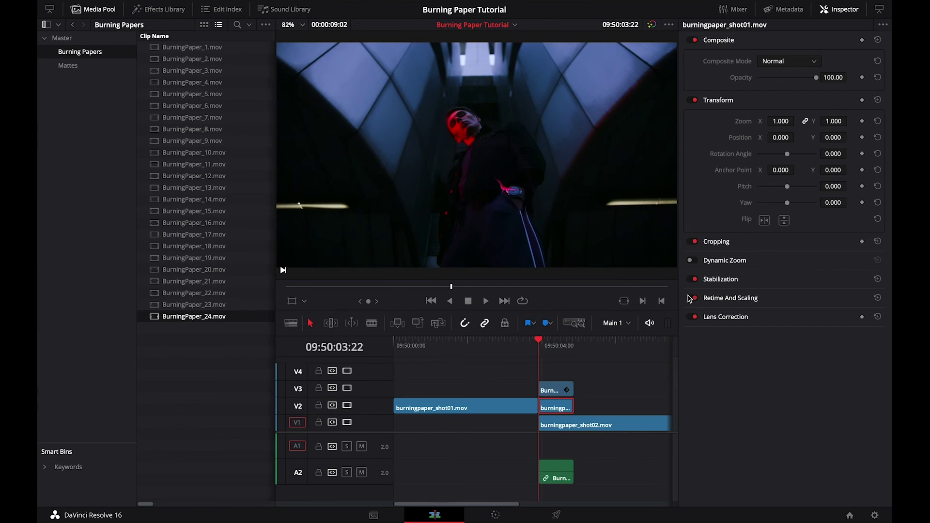
pyautogui.click(504, 353)
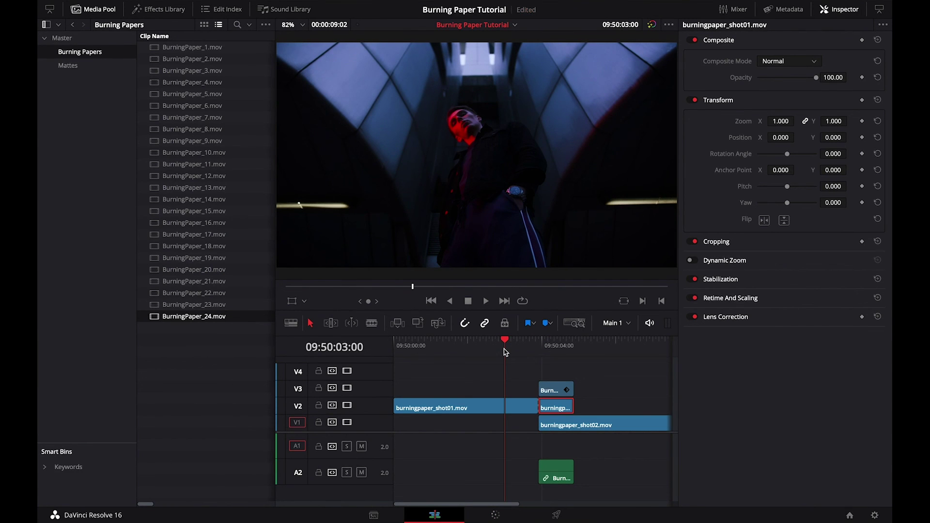